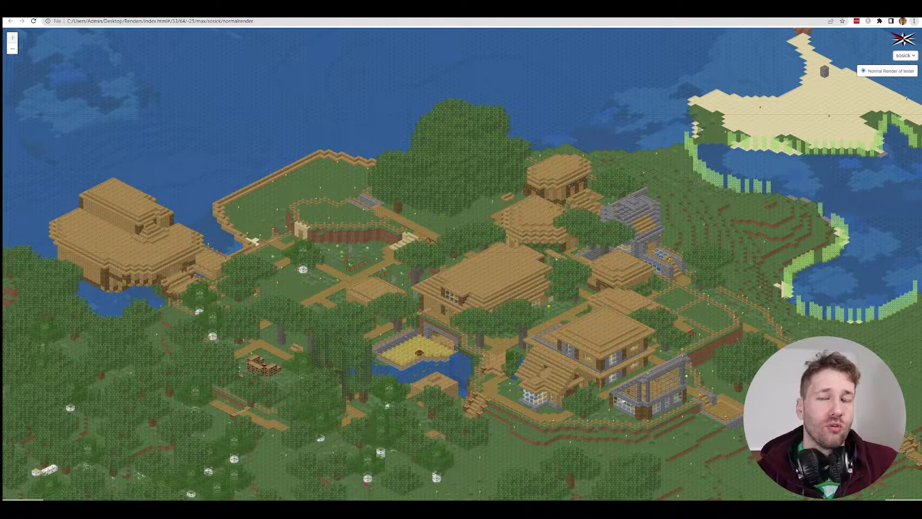
Step: Zoom out and pan the Overviewer map east past villages and river, then launch Minecraft for Windows
scroll(671, 429, "down", 2)
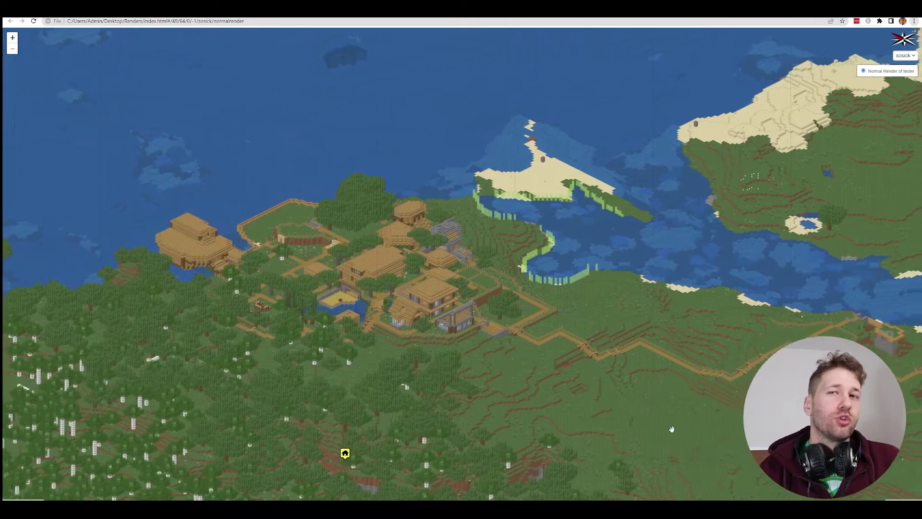
key("Right")
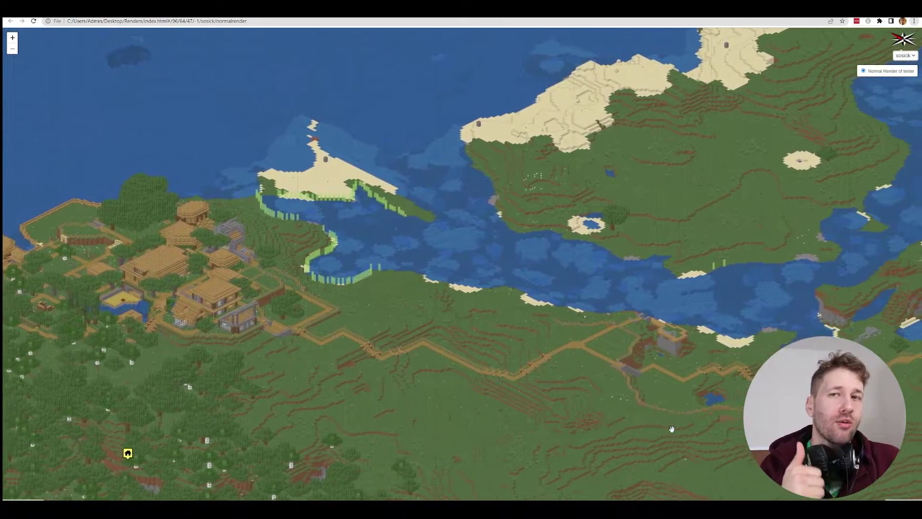
key("Right")
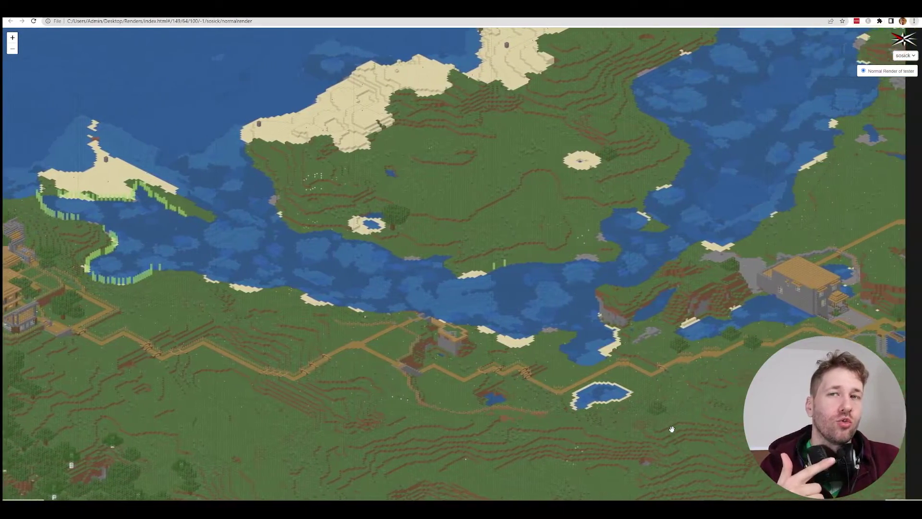
key("Right")
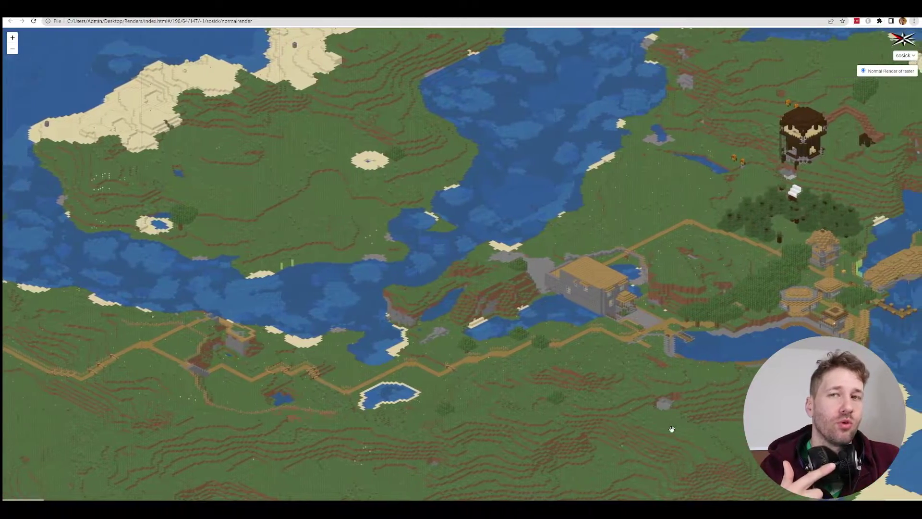
key("Right")
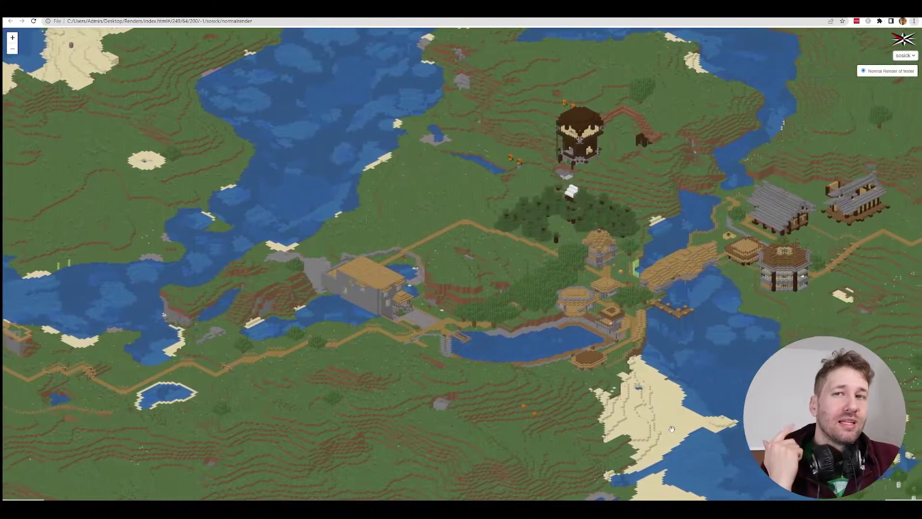
key("Right")
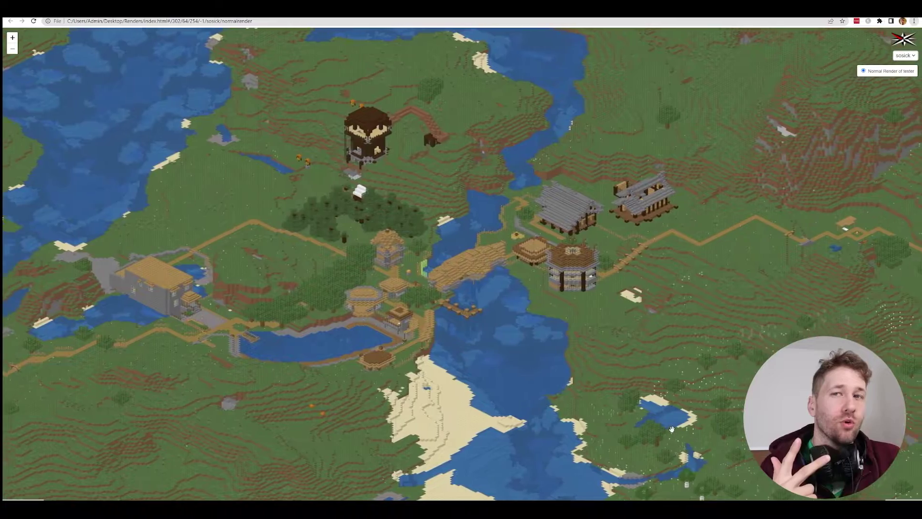
key("Right")
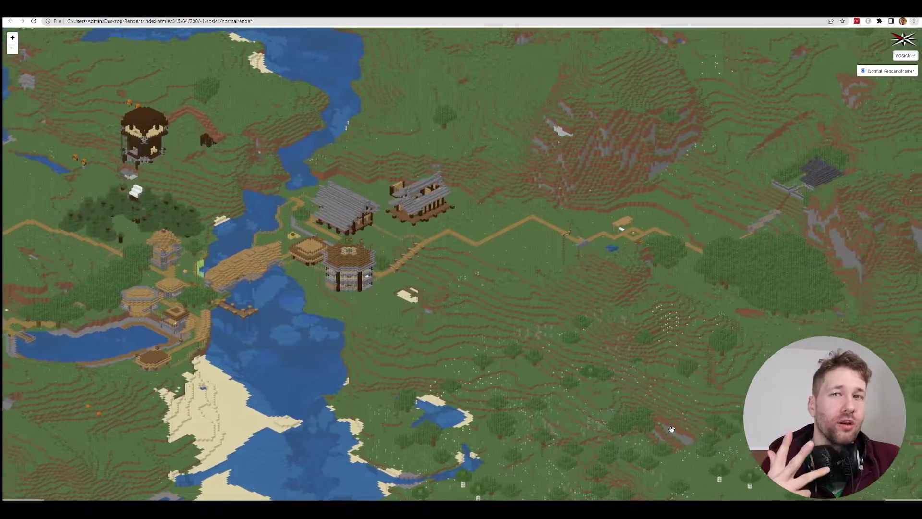
key("Right")
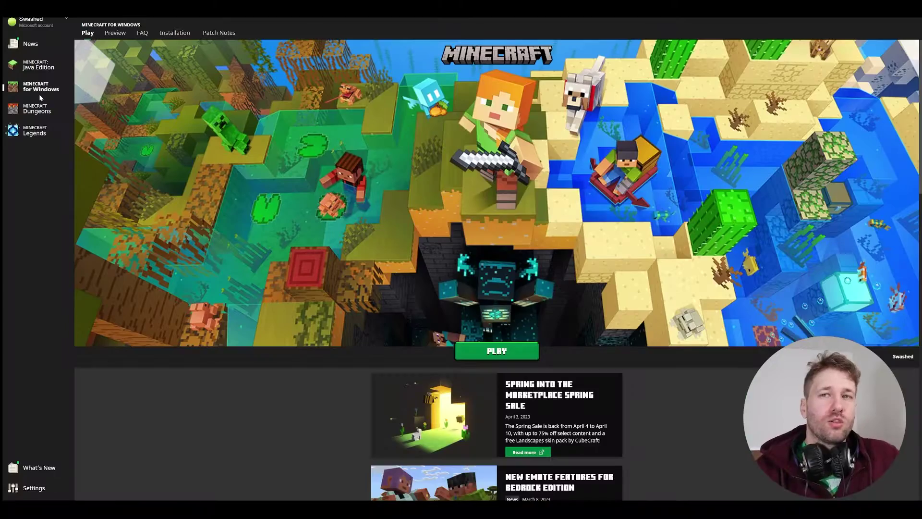
left_click(496, 351)
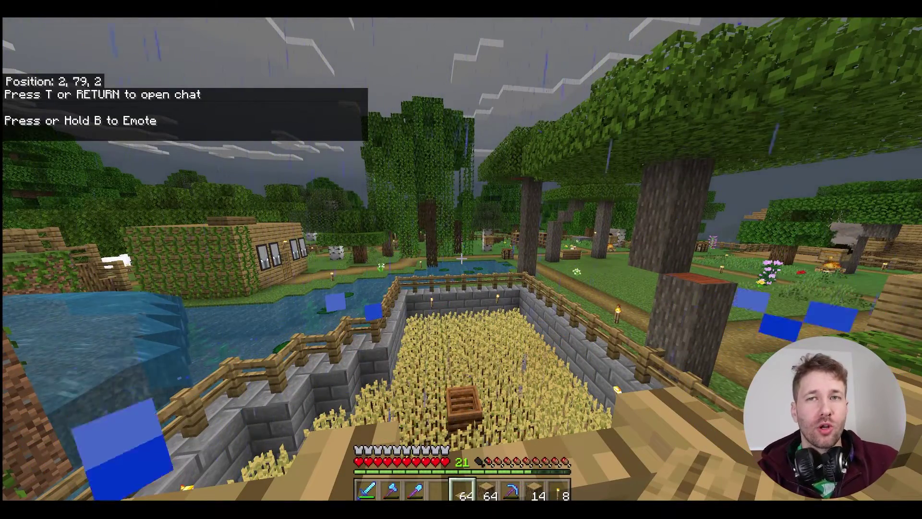
Step: Download the Realm's most recent backup from Settings > Backups as a local world
key("Escape")
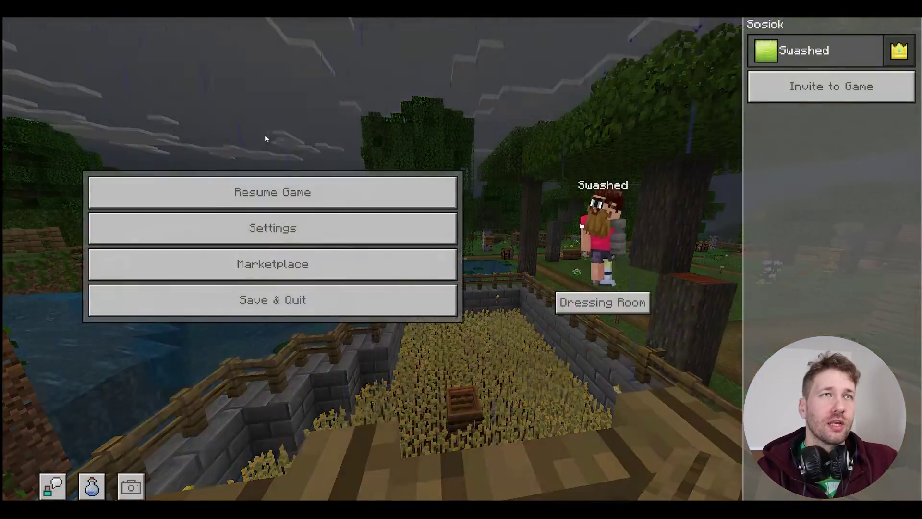
left_click(192, 226)
left_click(120, 268)
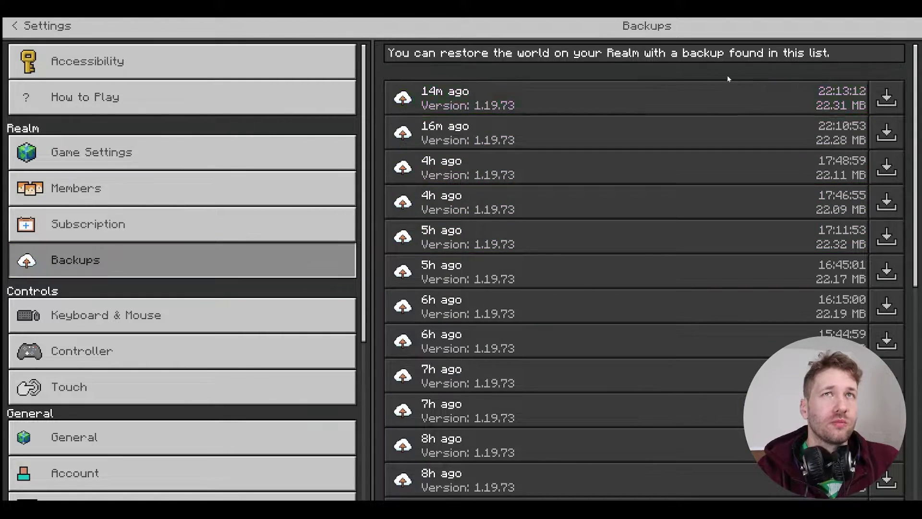
left_click(880, 100)
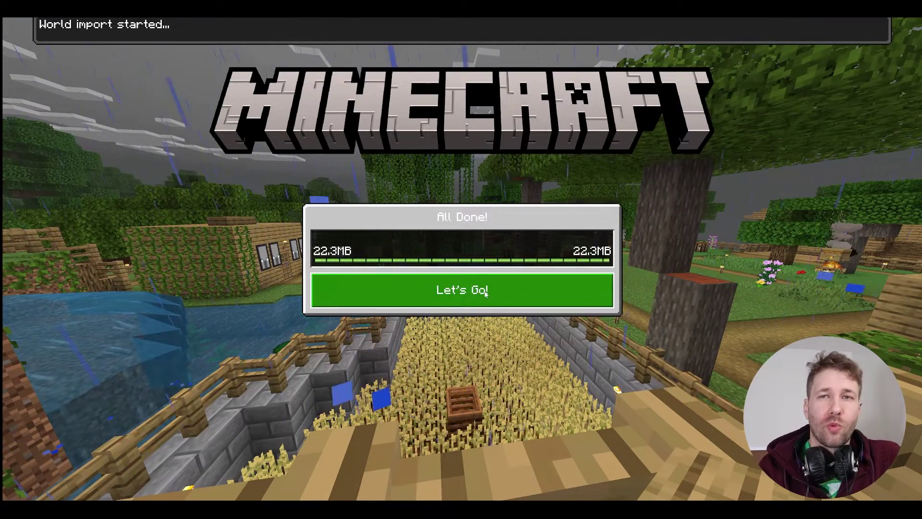
left_click(461, 290)
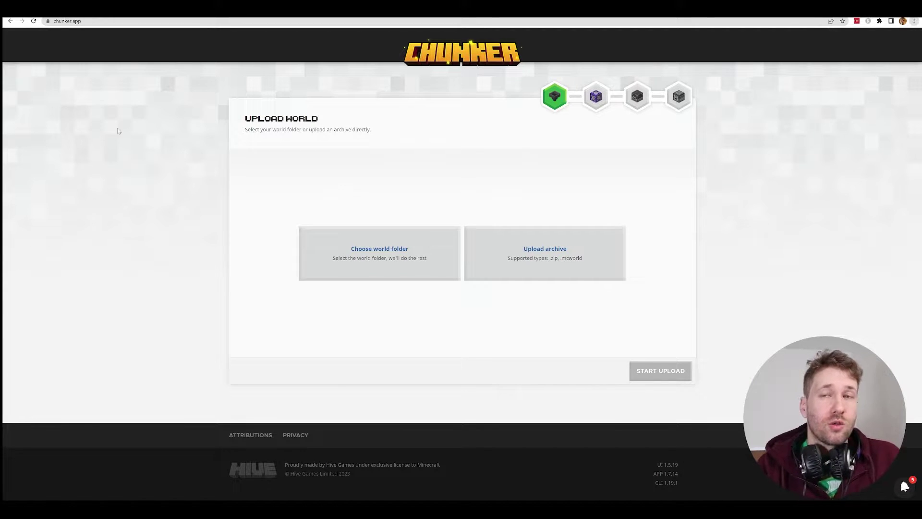
Step: Start choosing a world folder and navigate via %appdata% to AppData\Local\Packages
left_click(378, 250)
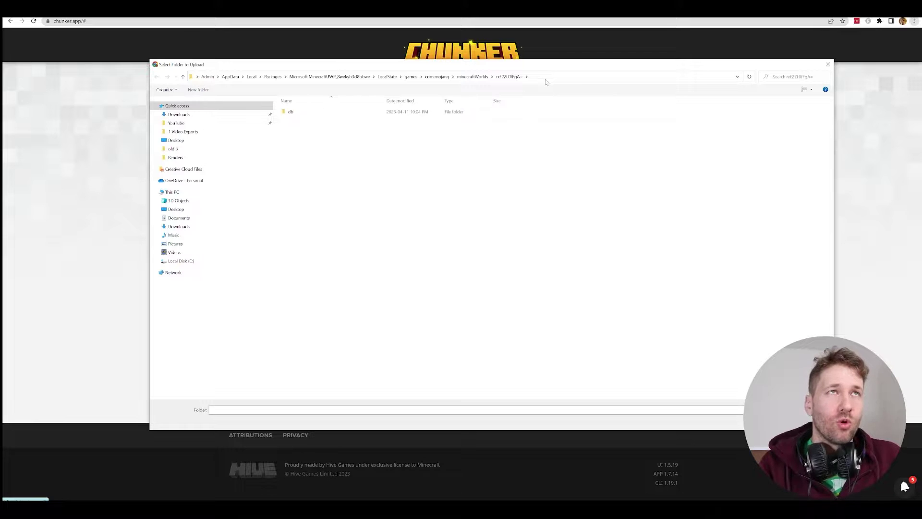
left_click(545, 79)
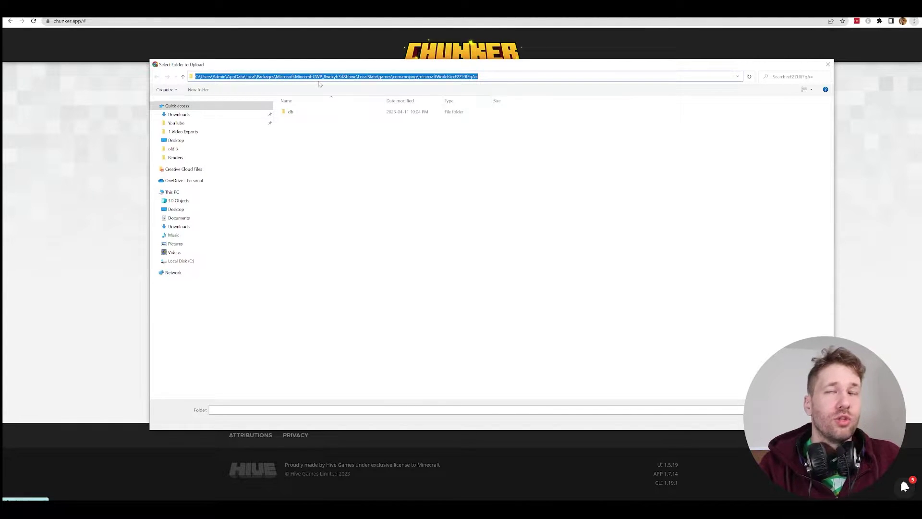
type("%appdata")
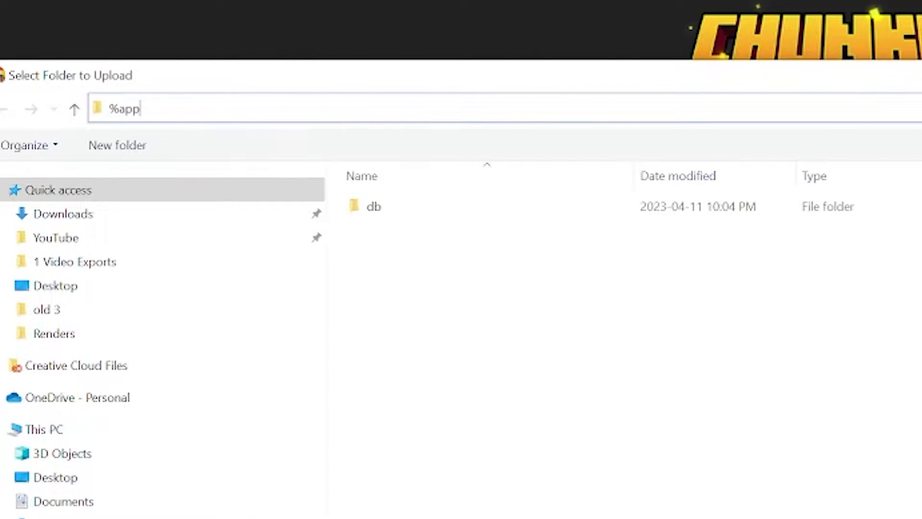
type("%")
key("Return")
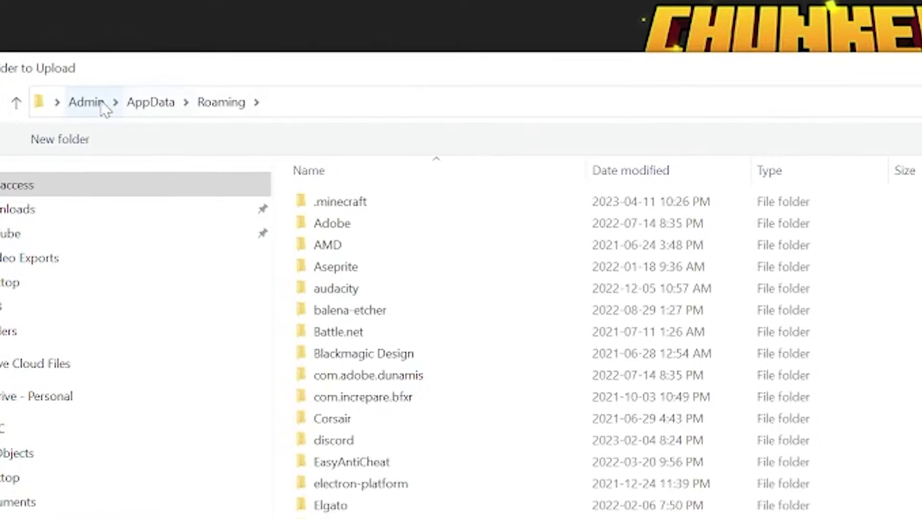
left_click(154, 107)
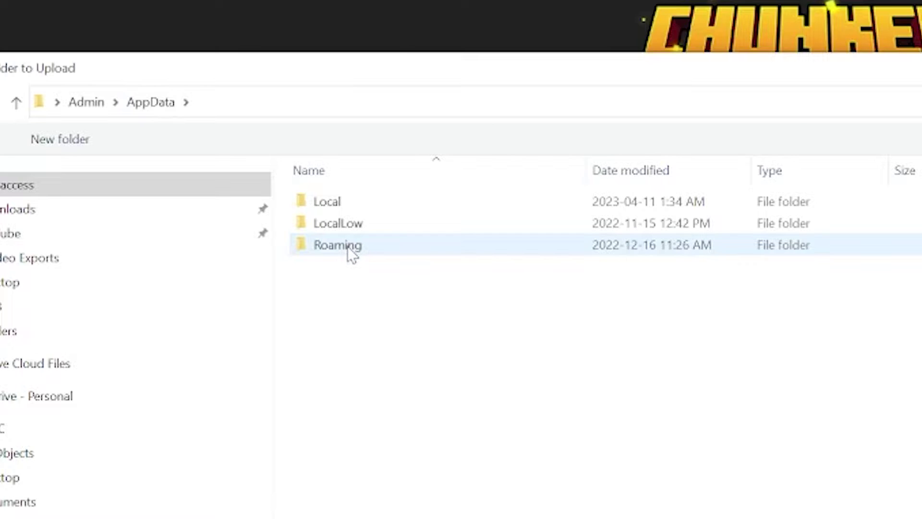
double_click(328, 201)
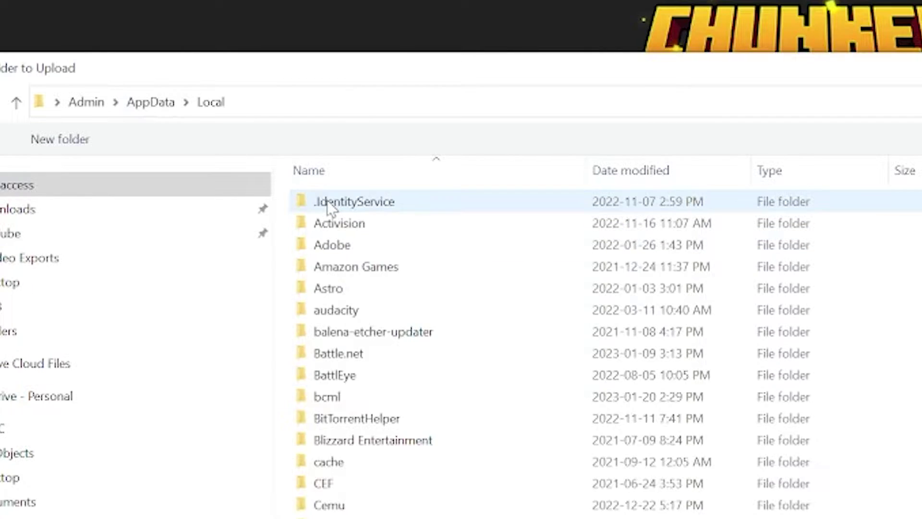
scroll(381, 356, "down", 10)
double_click(382, 358)
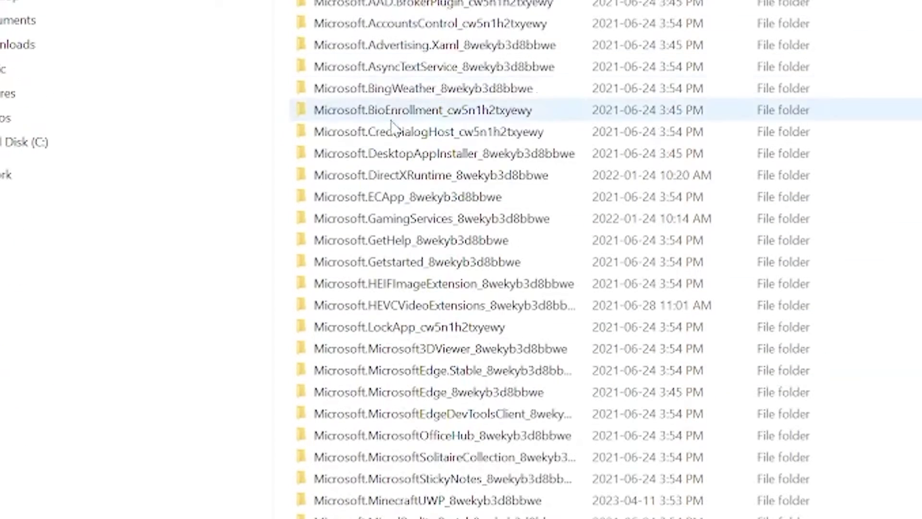
Step: Browse MinecraftUWP\LocalState\games\com.mojang\minecraftWorlds and upload the world modified at 10:27 PM
scroll(480, 176, "down", 3)
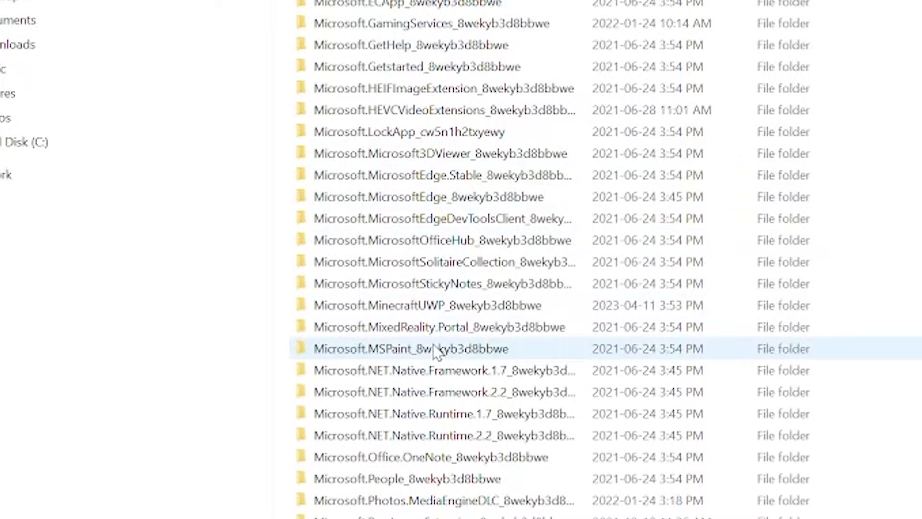
double_click(408, 307)
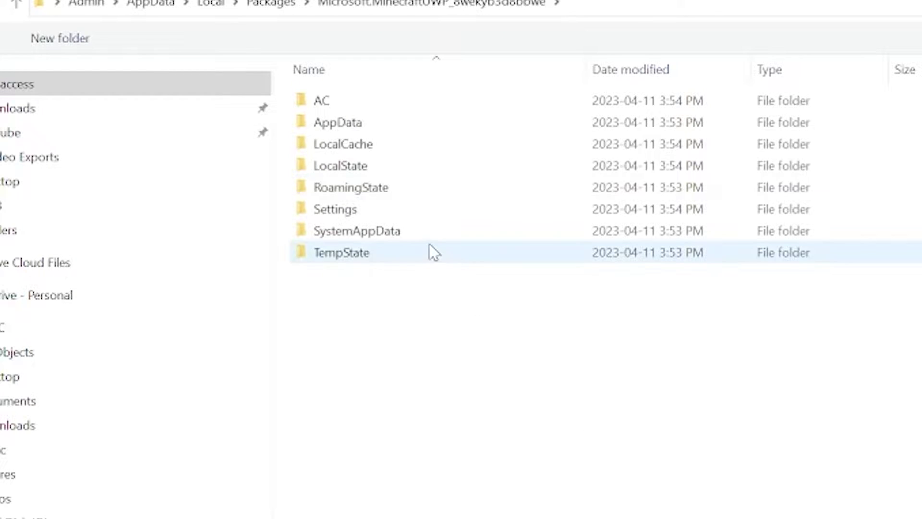
double_click(361, 165)
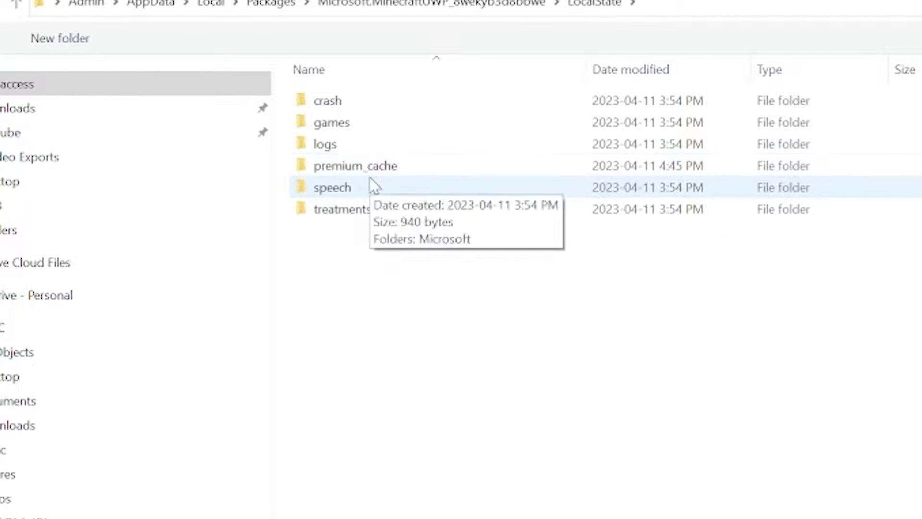
double_click(361, 125)
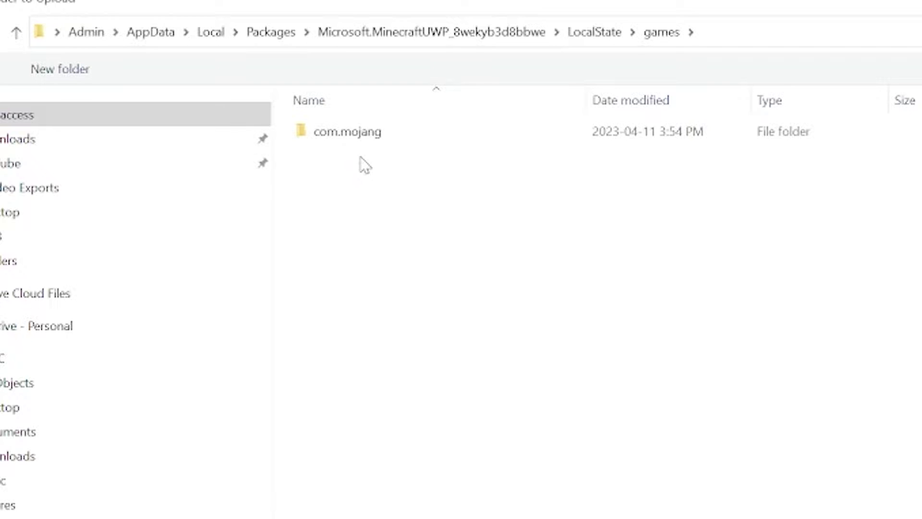
double_click(380, 138)
double_click(391, 242)
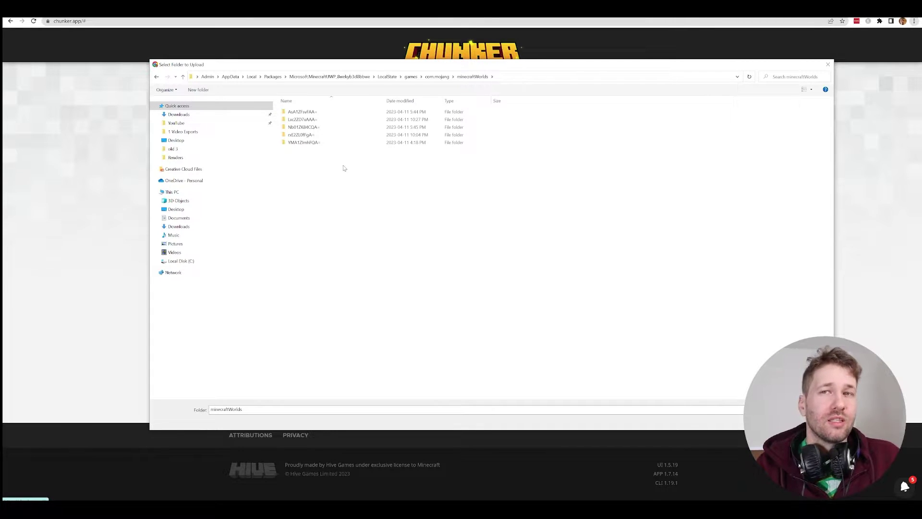
left_click(310, 120)
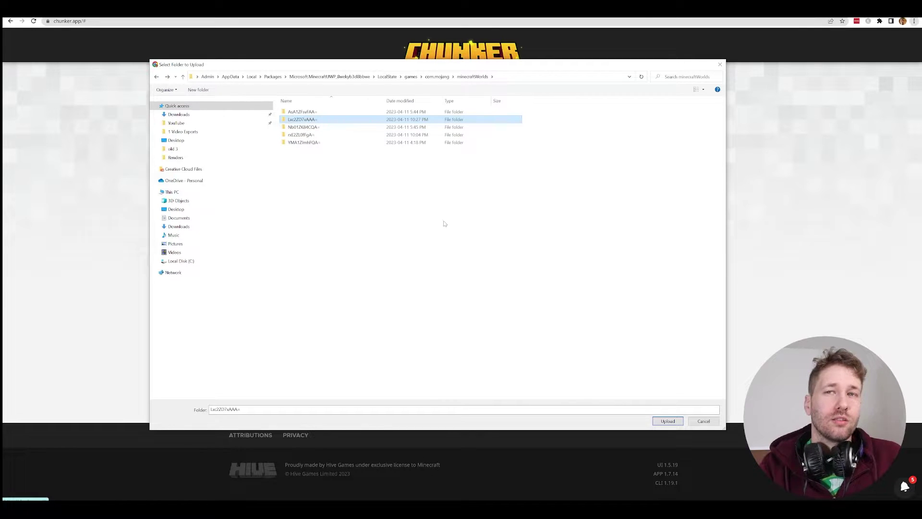
left_click(667, 421)
Step: Start the world upload, pick the Java Edition 1.19.4 export version, and convert
key("Return")
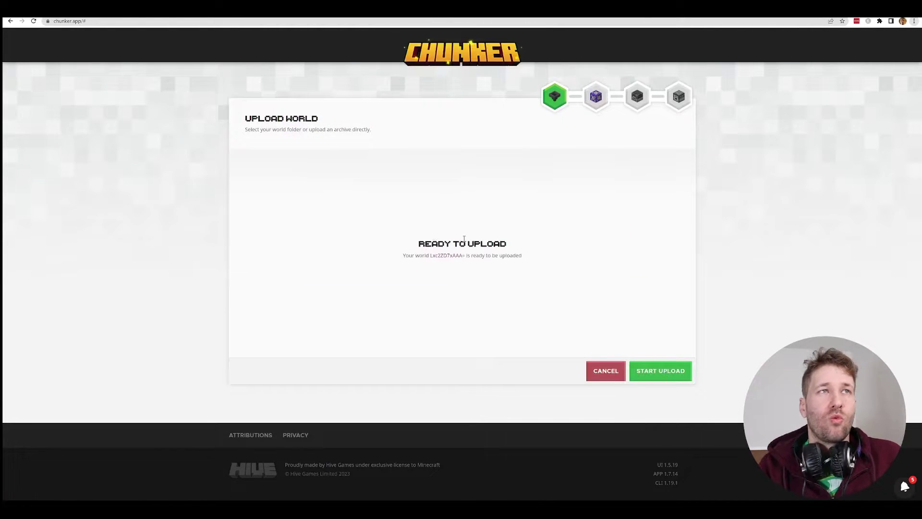
left_click(660, 370)
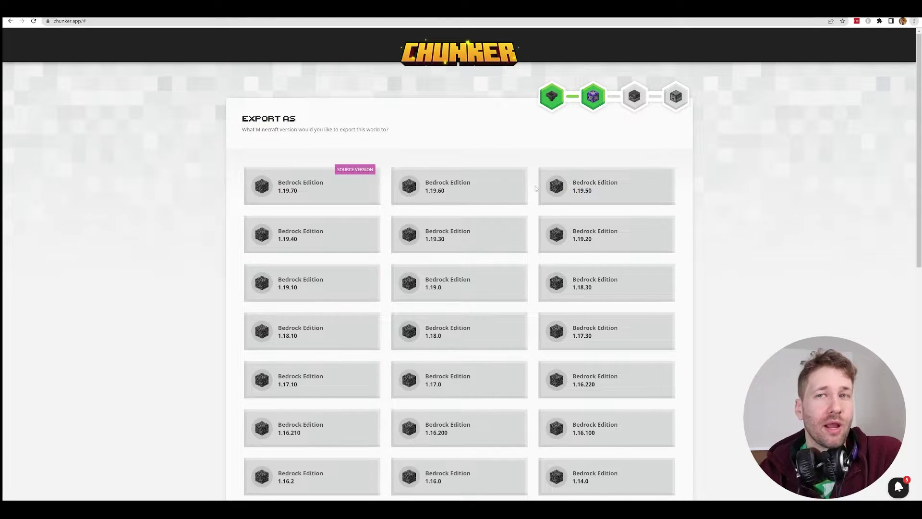
scroll(536, 188, "down", 6)
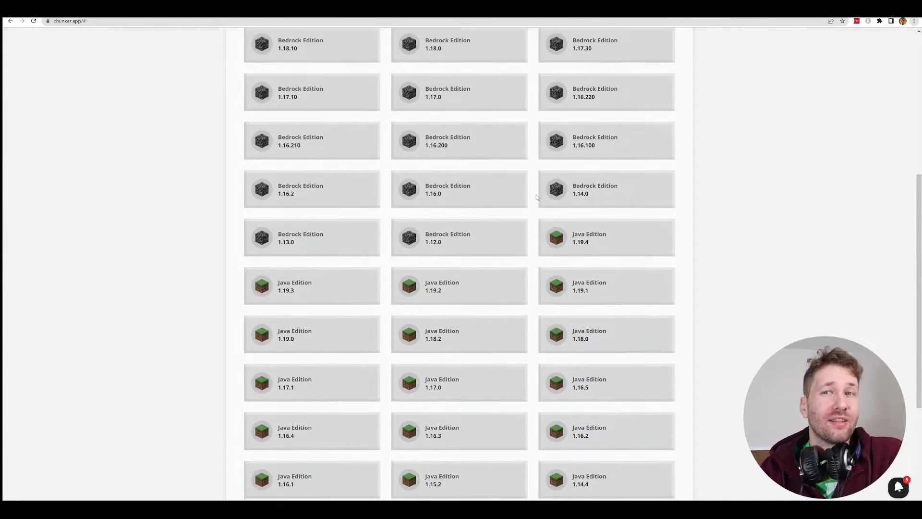
scroll(538, 288, "up", 1)
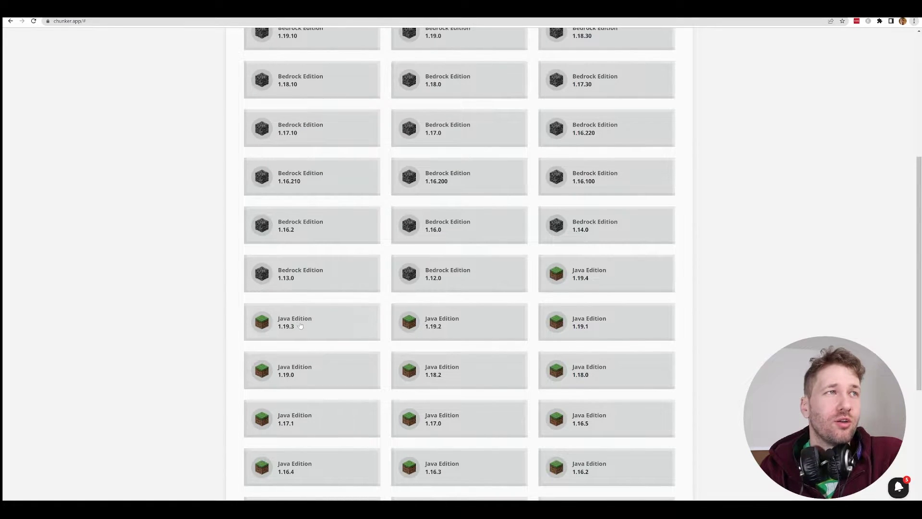
left_click(622, 272)
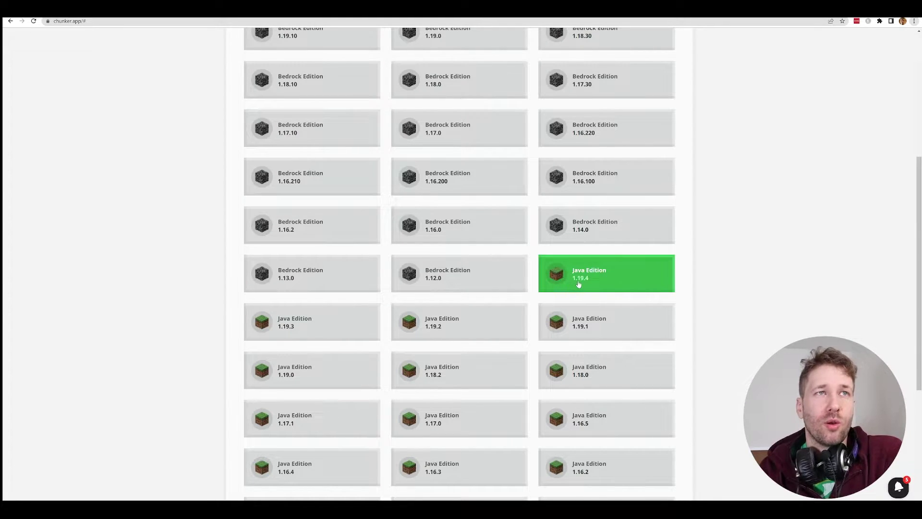
scroll(588, 279, "down", 5)
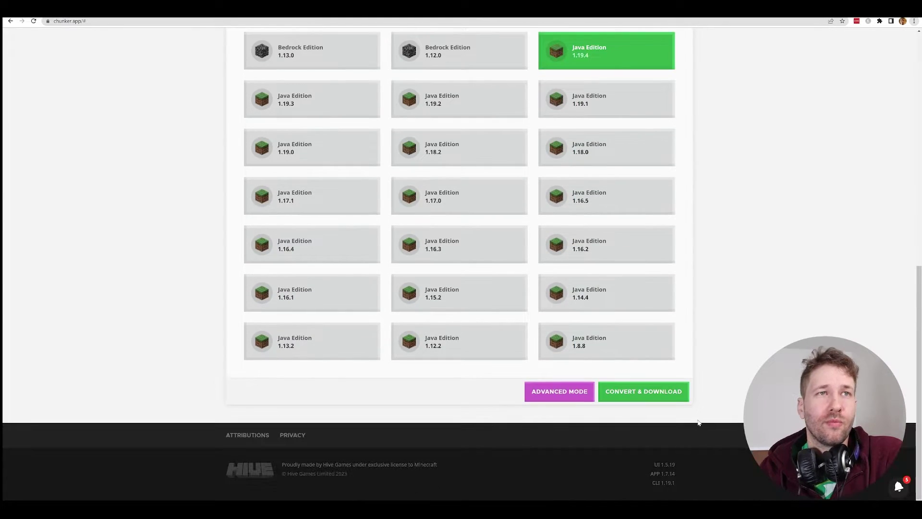
left_click(630, 394)
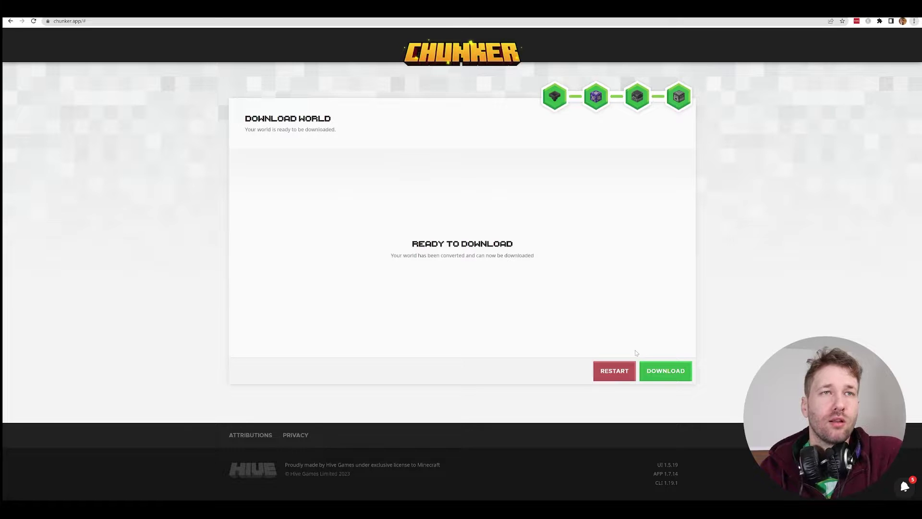
Step: Save the converted world zip into %appdata%\.minecraft\saves
left_click(653, 369)
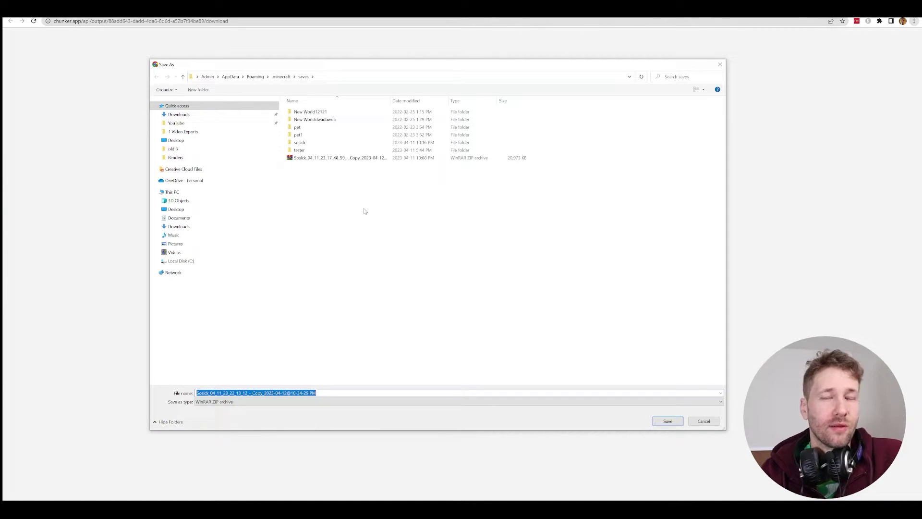
left_click(364, 77)
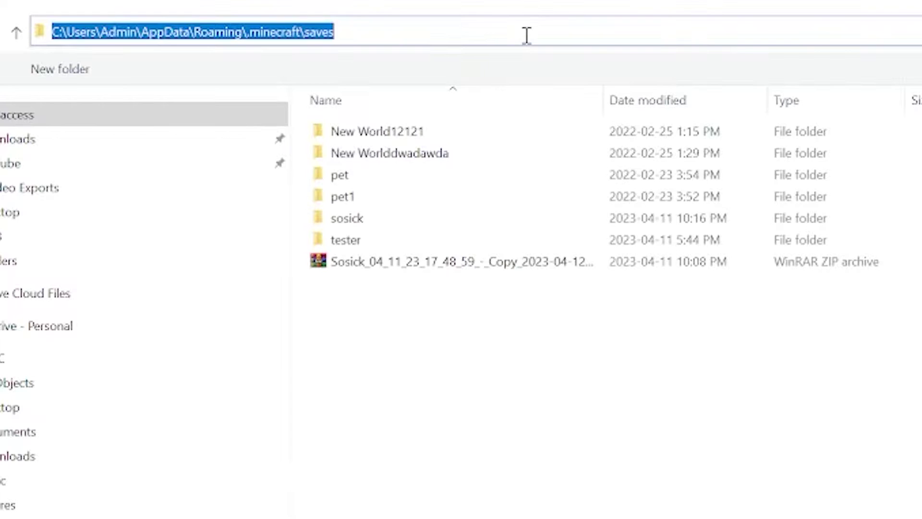
type("%app")
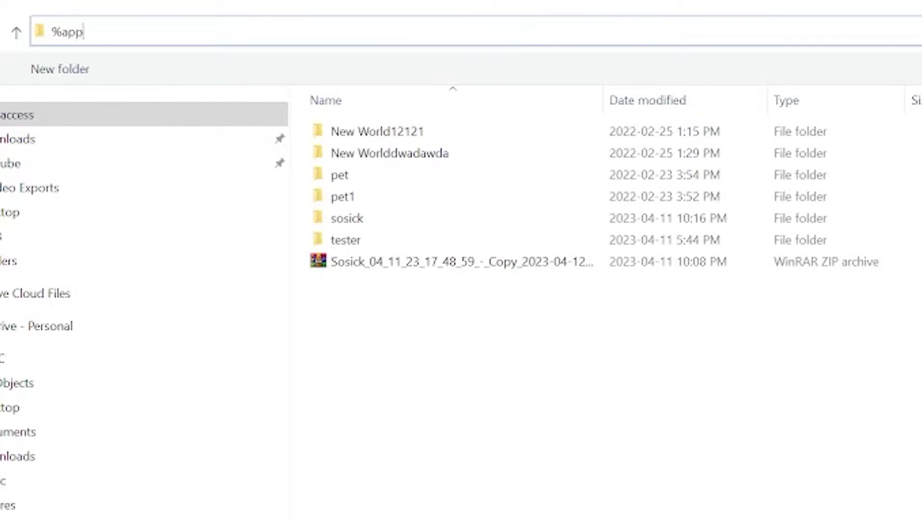
type("data%")
key("Return")
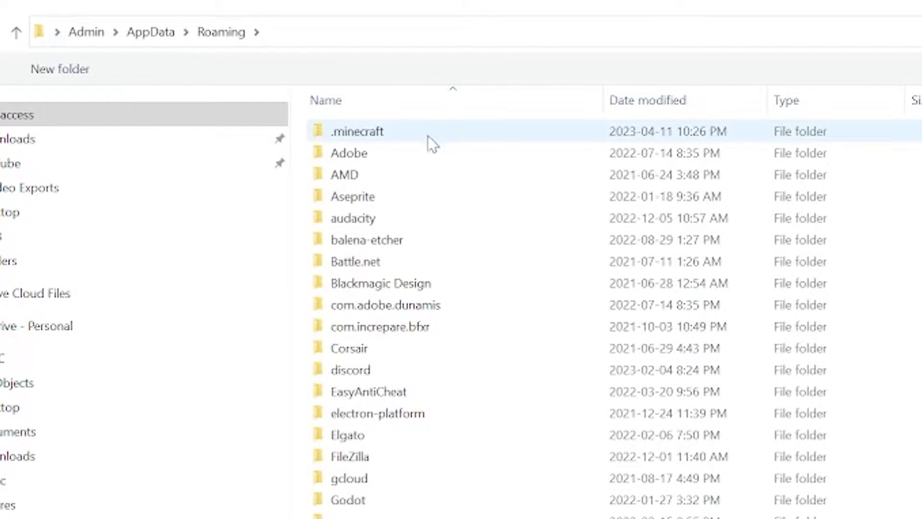
left_click(139, 34)
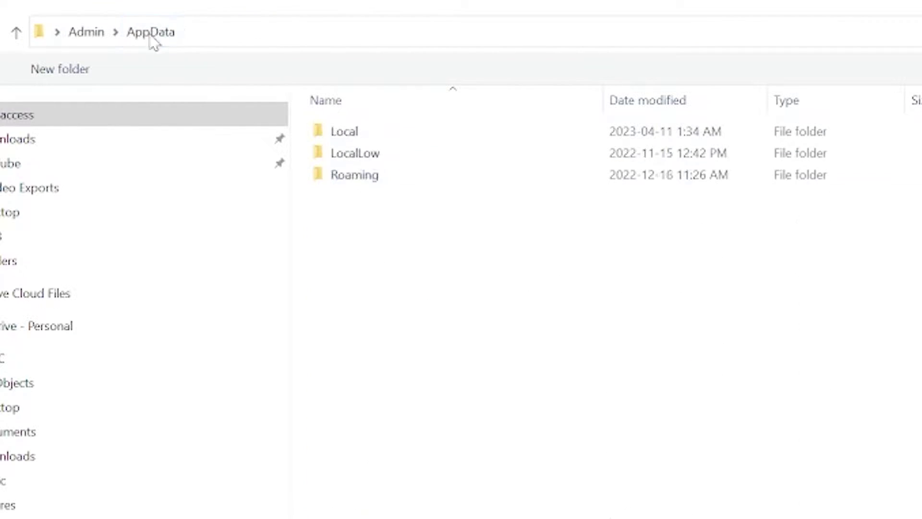
double_click(361, 175)
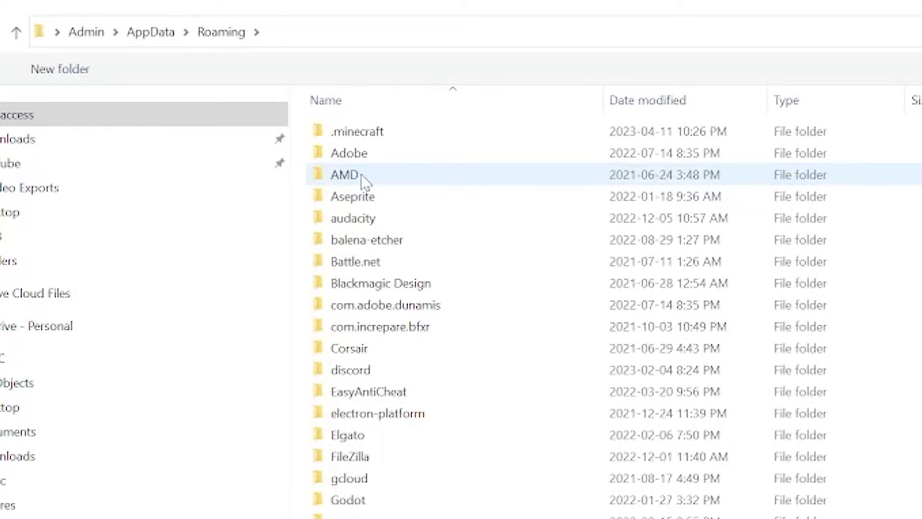
double_click(364, 136)
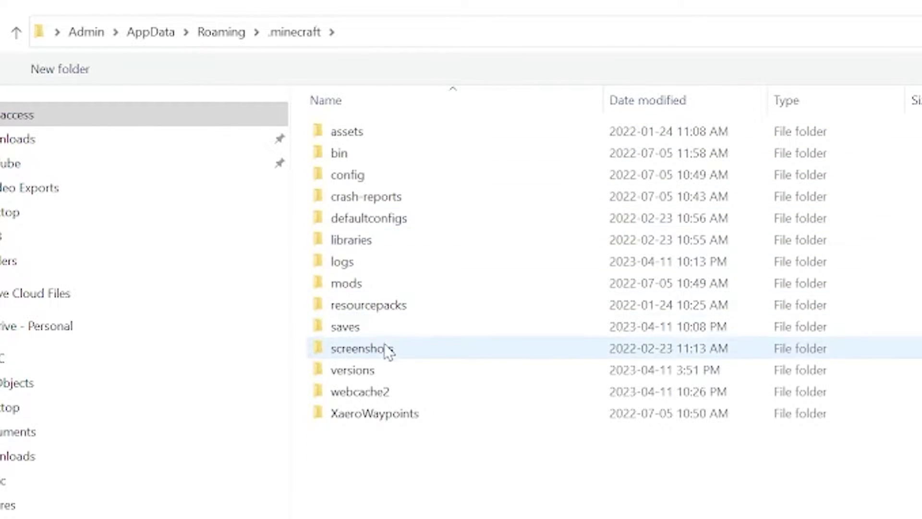
double_click(401, 330)
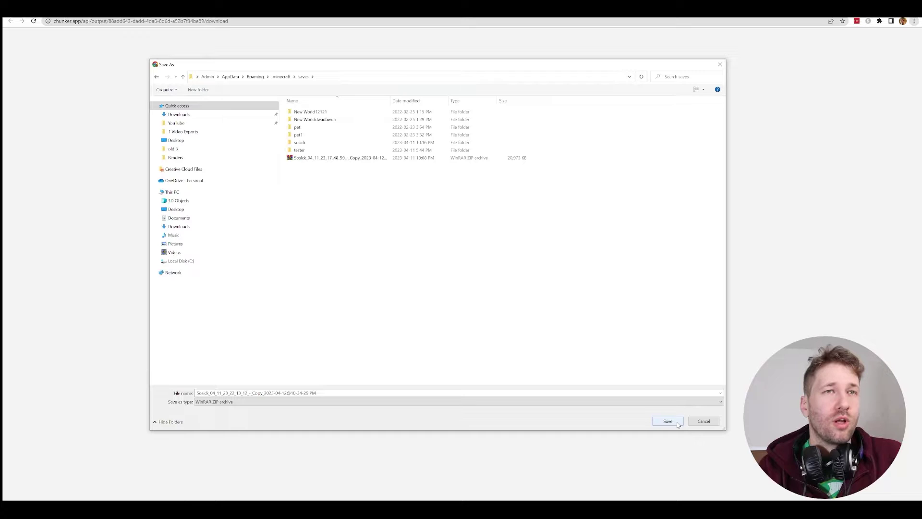
left_click(657, 422)
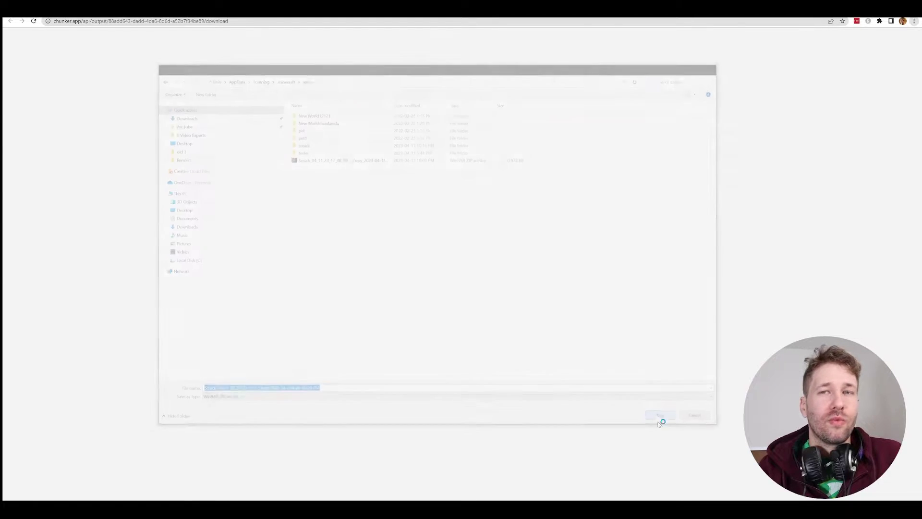
left_click(80, 495)
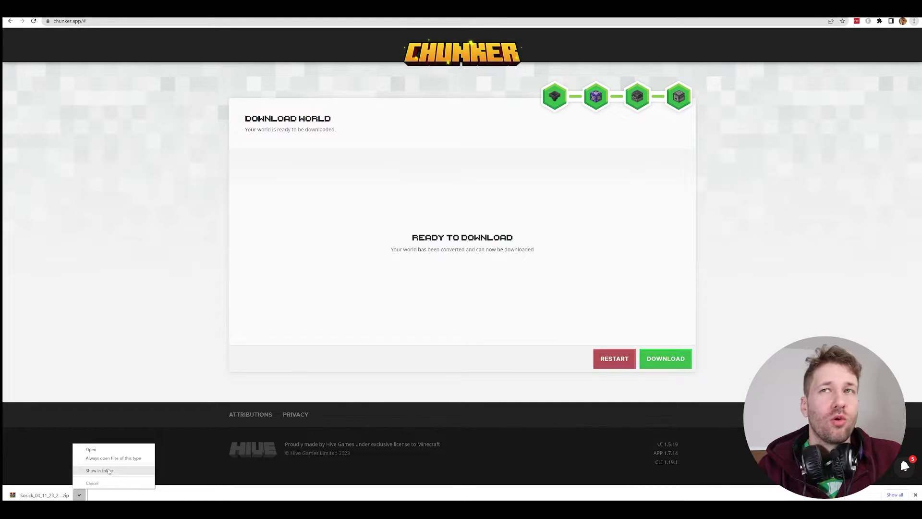
Step: Show the download in File Explorer, go to .minecraft\saves and select the Sosick zip
left_click(108, 471)
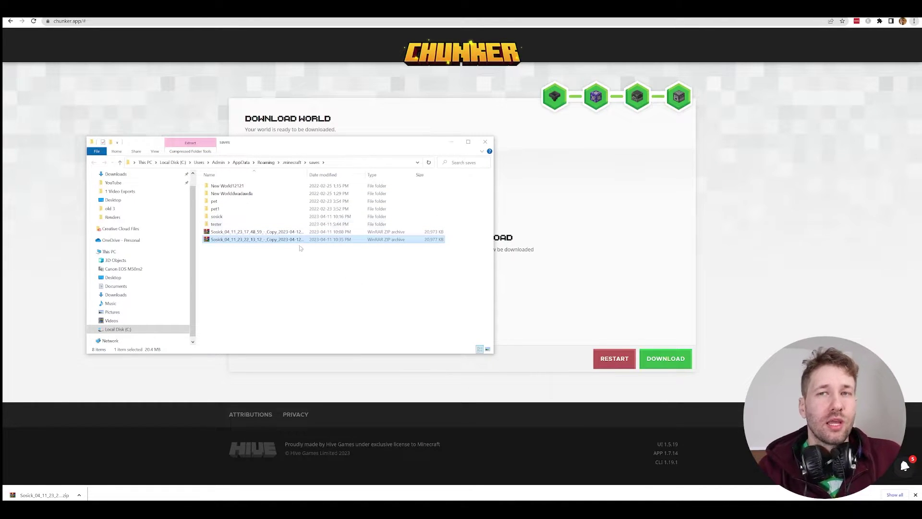
left_click(338, 161)
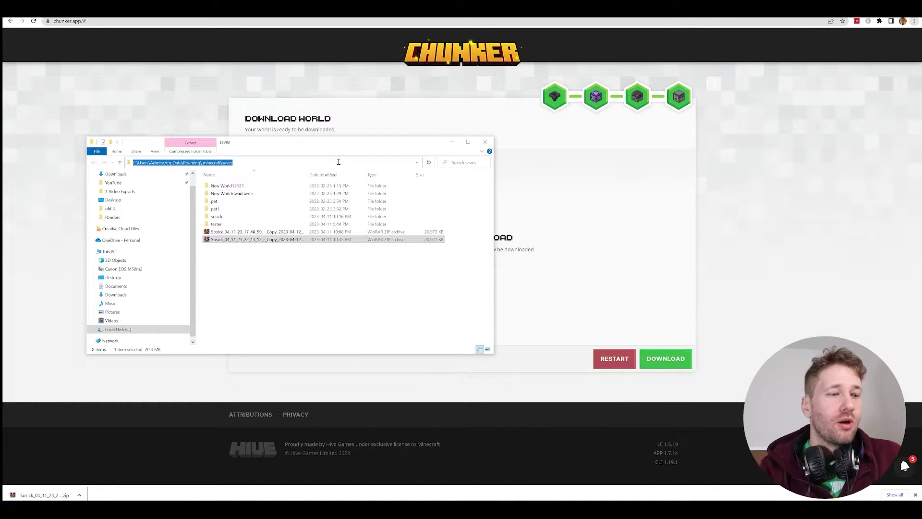
type("%appdata%")
key("Return")
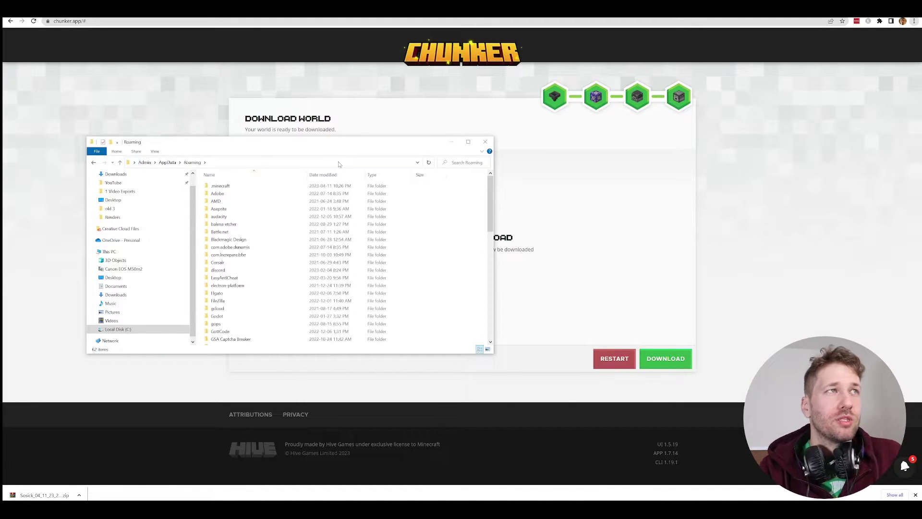
double_click(317, 187)
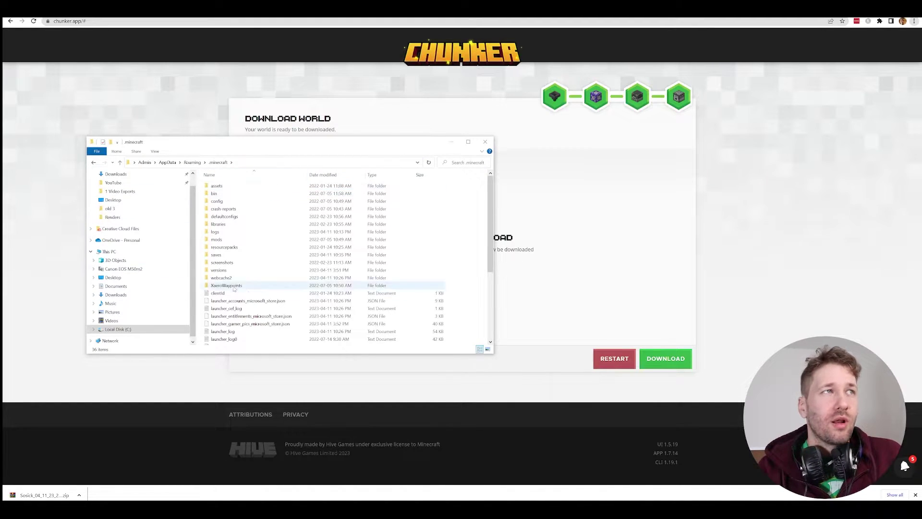
double_click(219, 255)
left_click(254, 240)
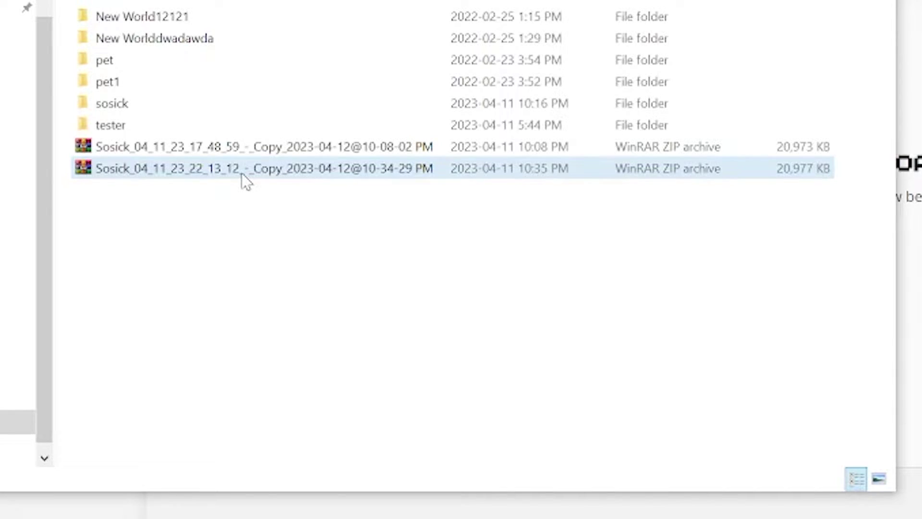
Step: Extract the zip with WinRAR into its own folder, rename it sosick1, and open it
right_click(262, 241)
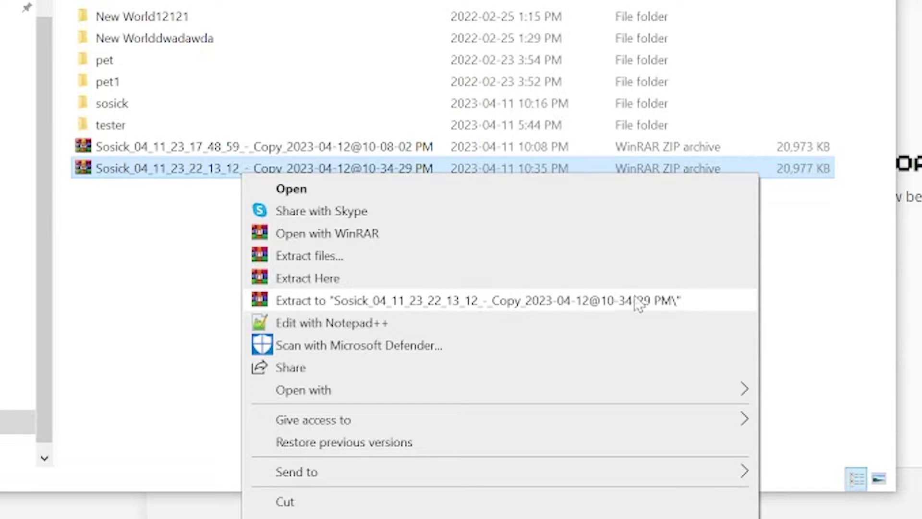
left_click(629, 300)
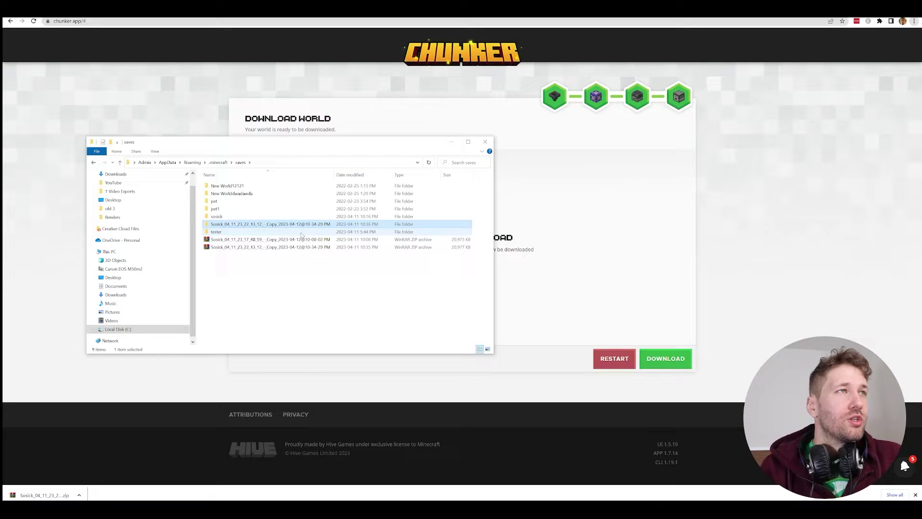
key("F2")
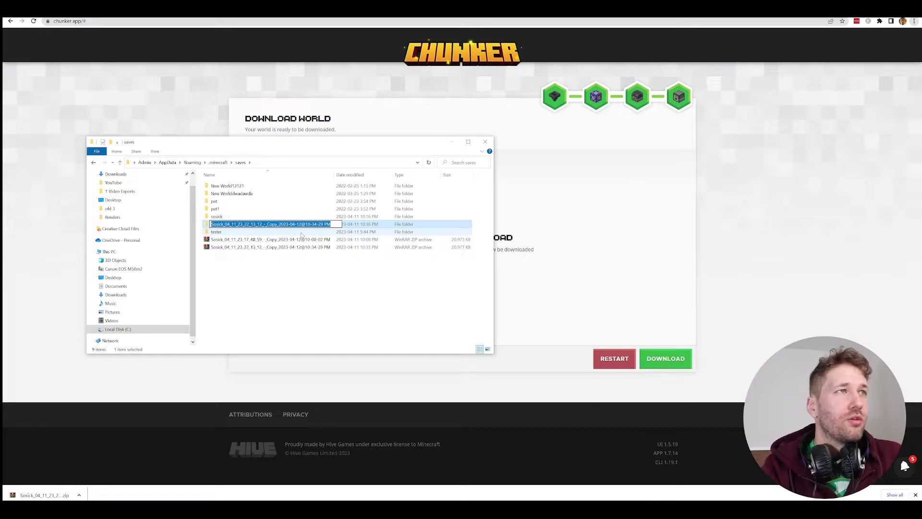
type("sosick1")
key("Return")
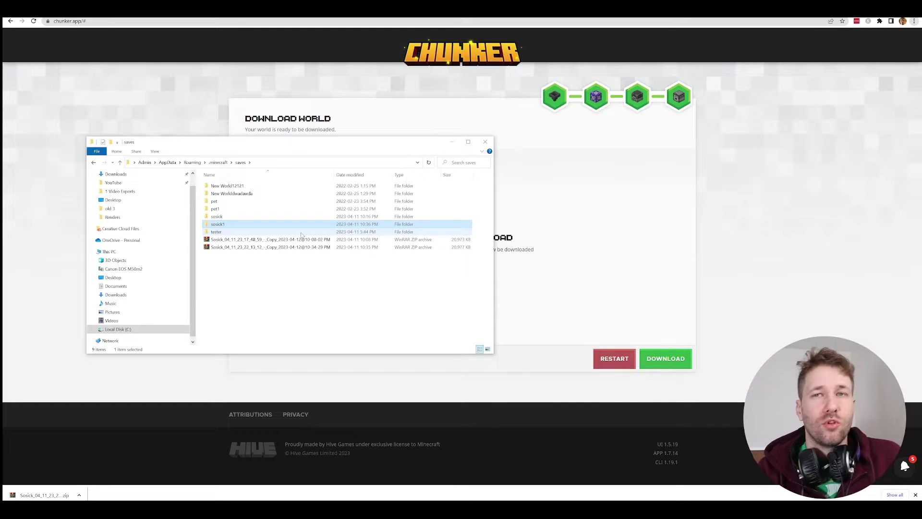
key("Return")
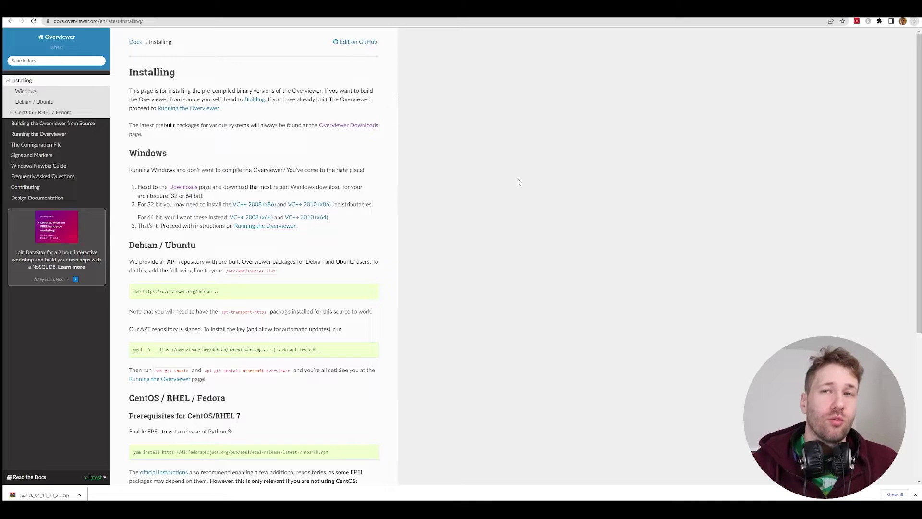
Step: Return to the overviewer.org home page and open its downloads page
key("alt+Left")
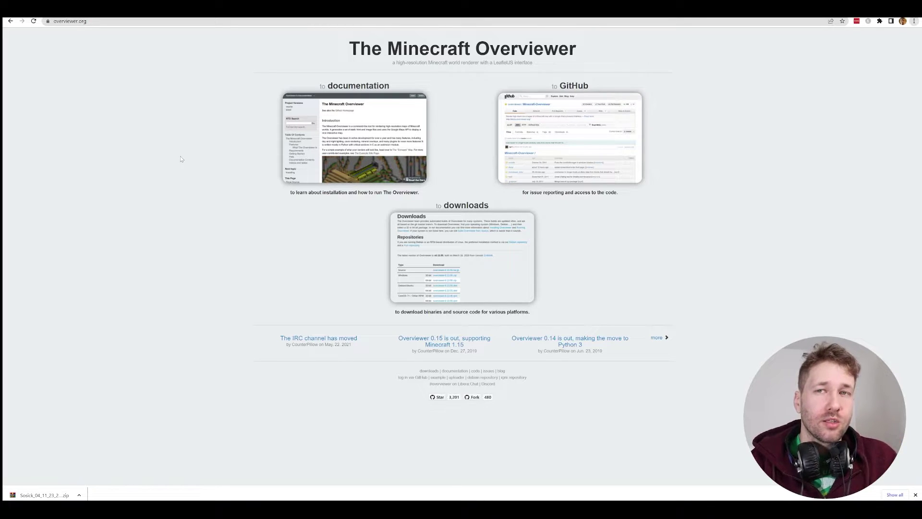
left_click(460, 230)
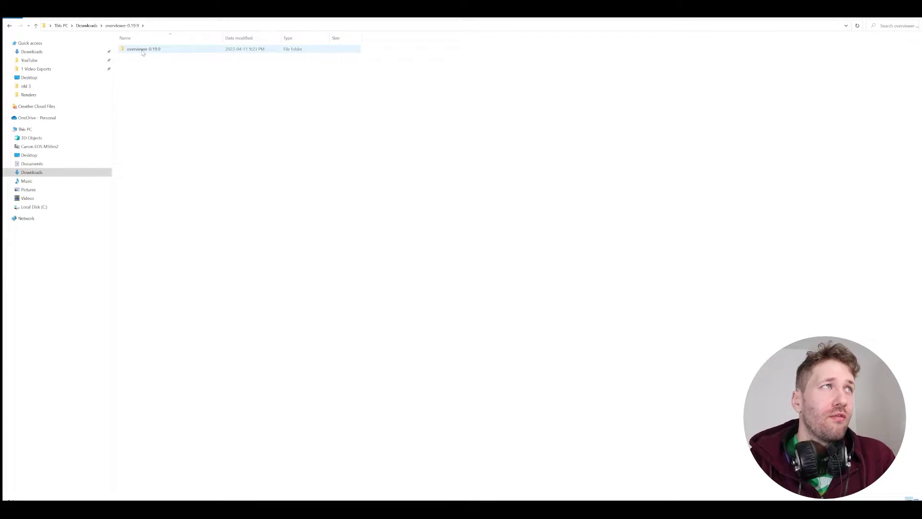
Step: Open the inner overviewer-0.19.9 folder and look through its program files
double_click(143, 50)
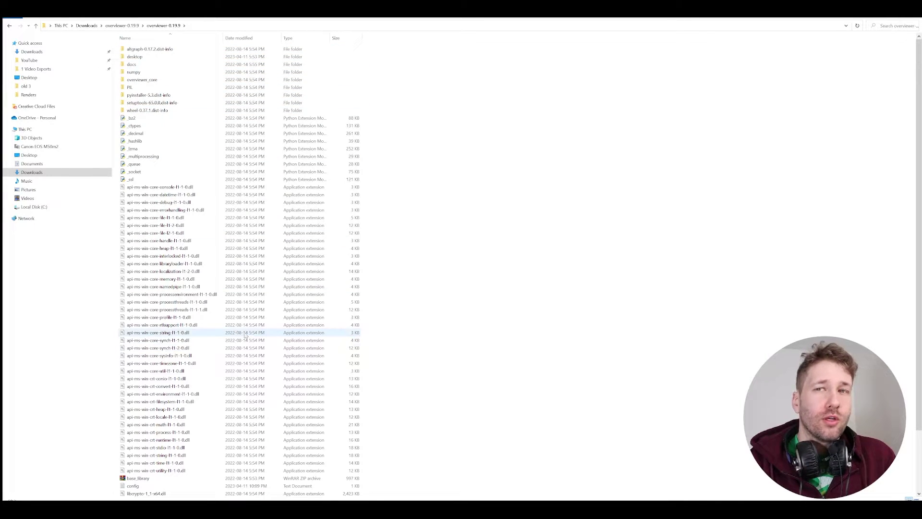
scroll(195, 242, "down", 3)
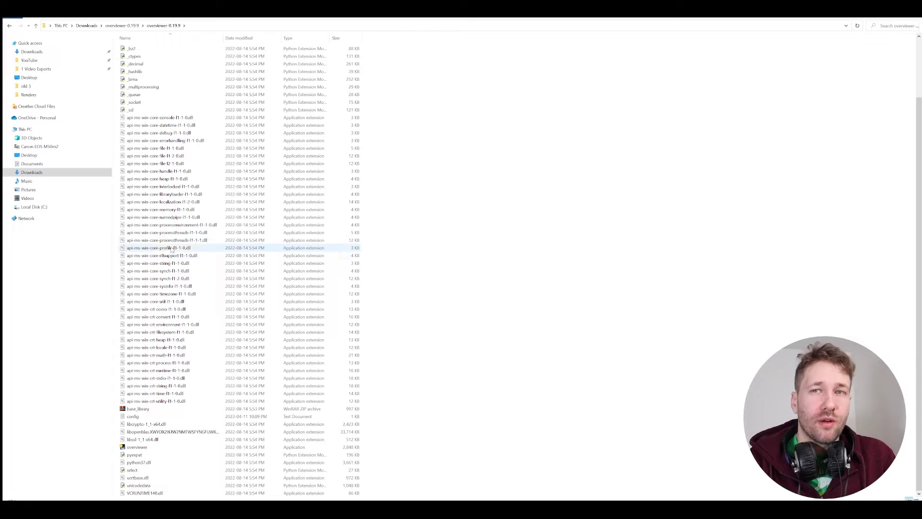
scroll(451, 344, "up", 3)
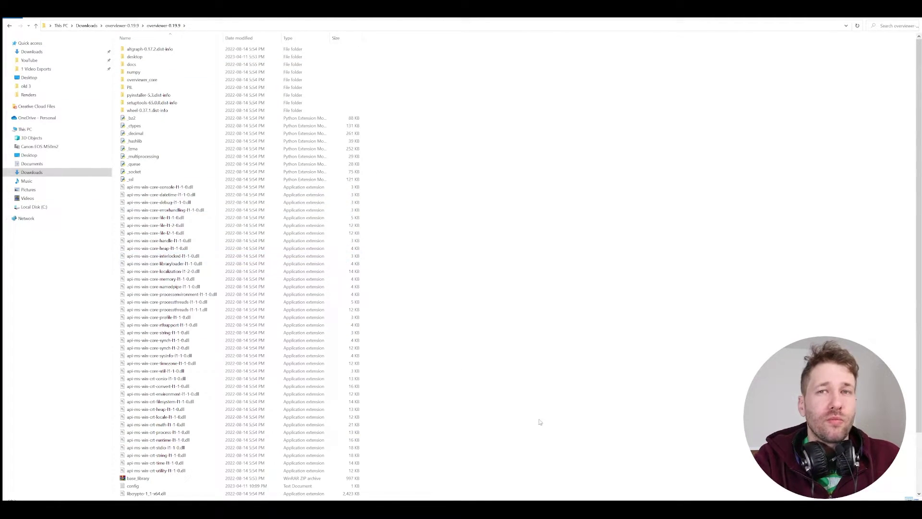
Step: Create a new text document named config in the Overviewer folder
right_click(446, 254)
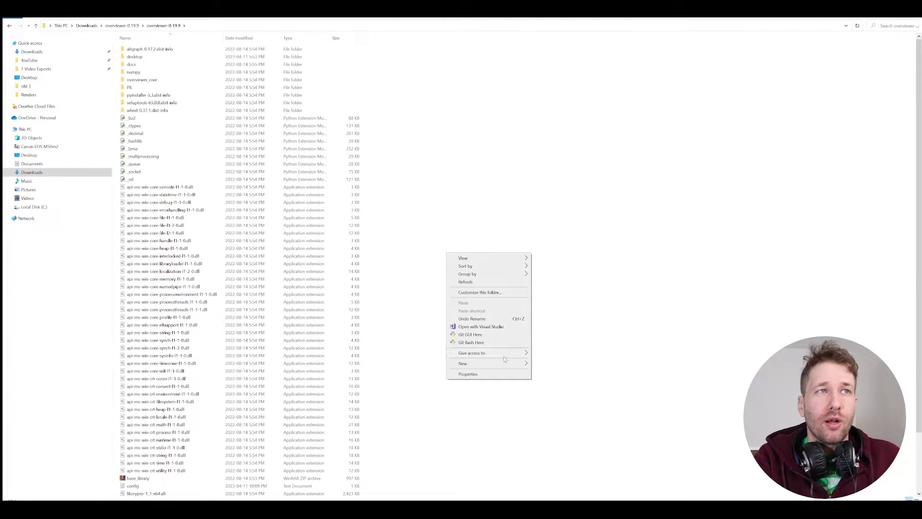
mouse_move(504, 364)
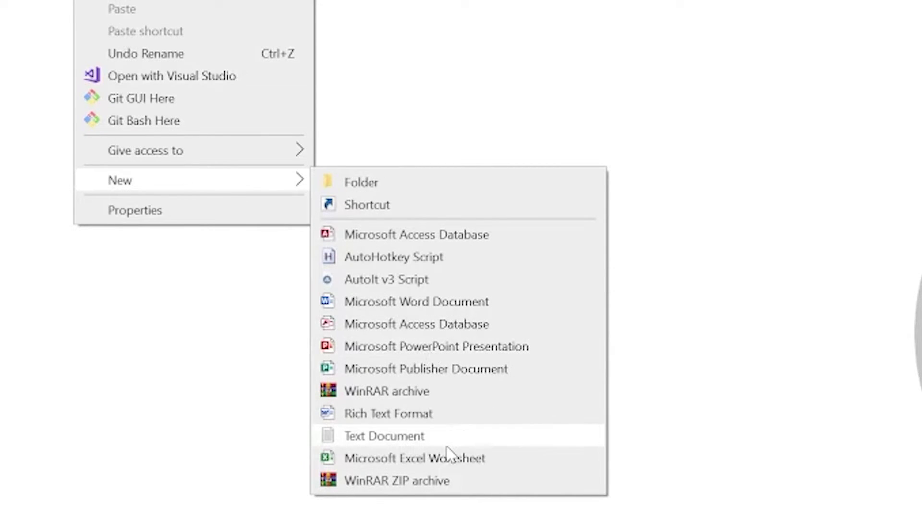
left_click(384, 435)
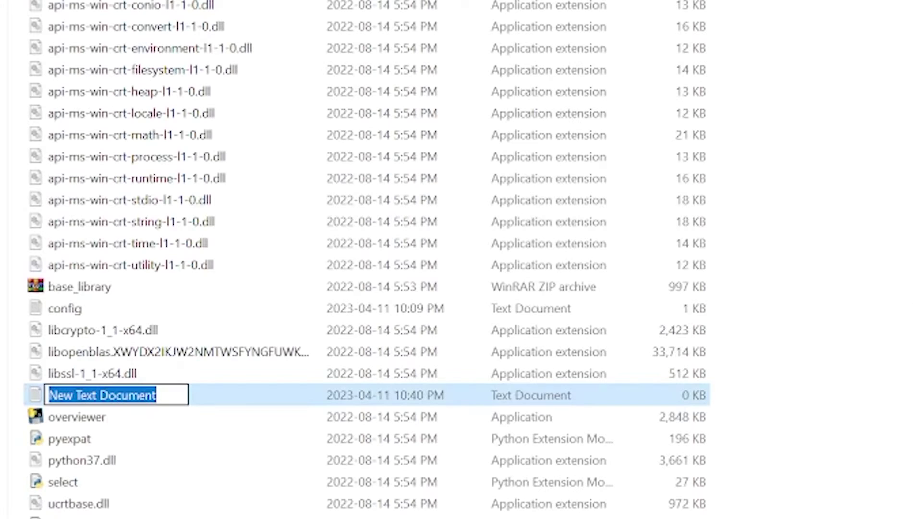
type("config")
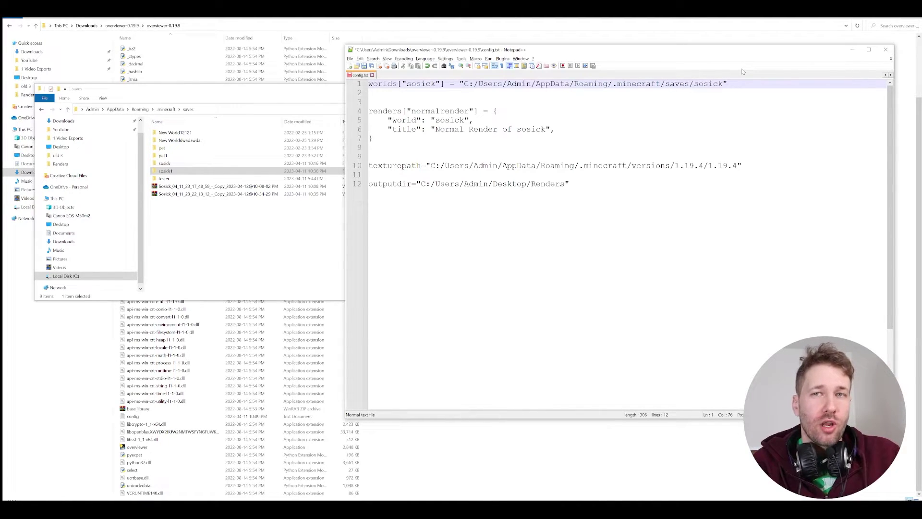
Step: Copy the sosick1 save folder path from File Explorer's address bar
double_click(165, 170)
left_click(180, 156)
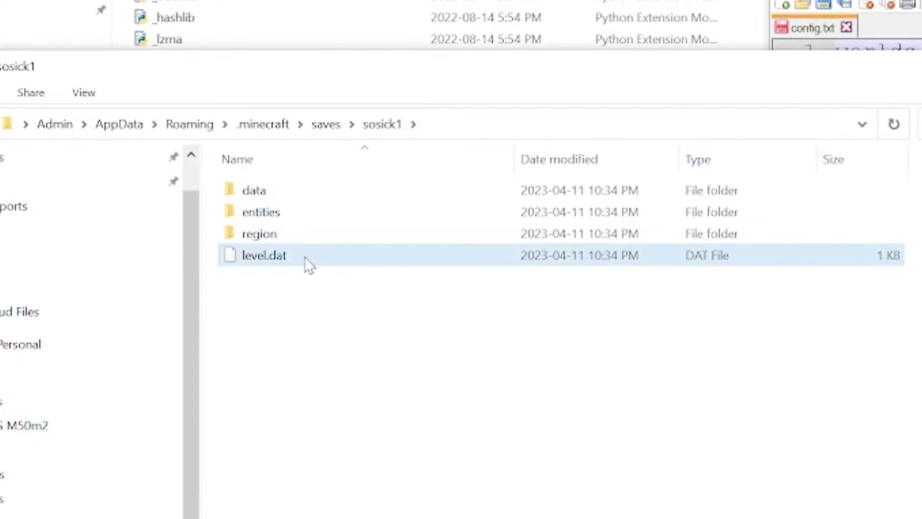
left_click(304, 257)
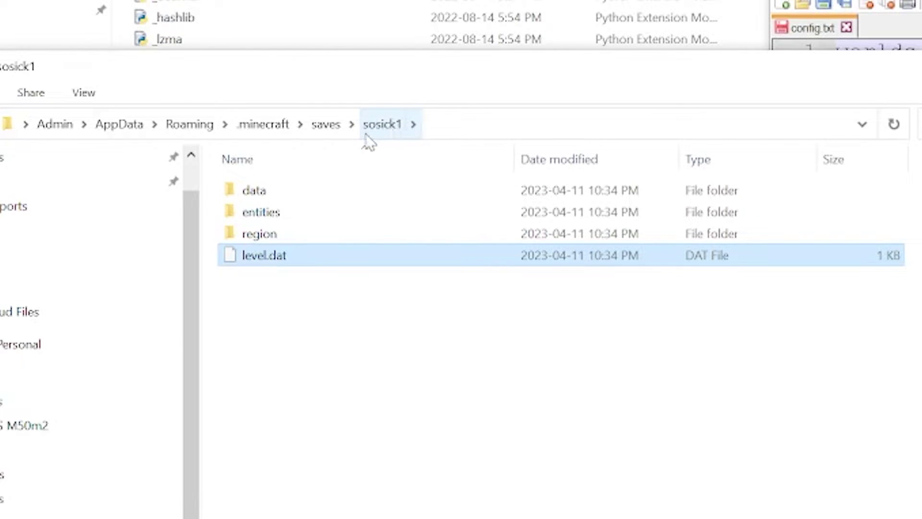
left_click(514, 122)
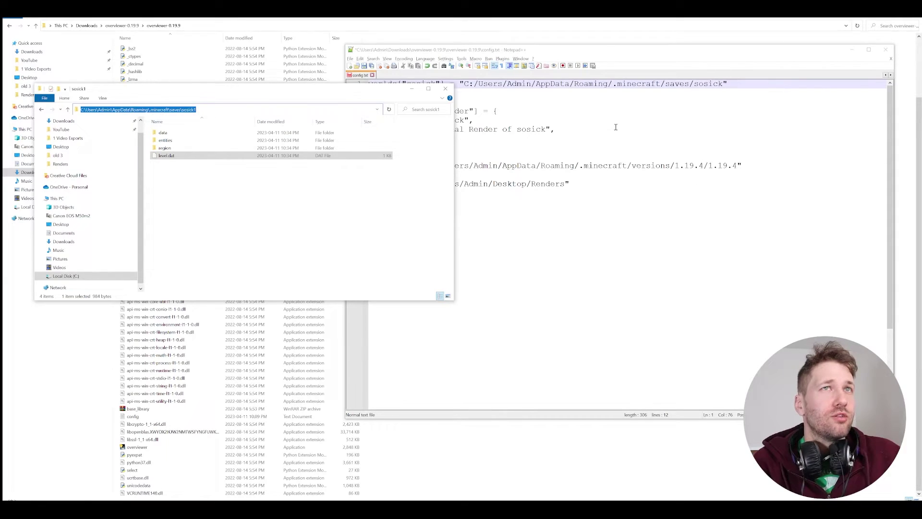
Step: Replace the old world path on line 1 of config.txt with the copied sosick1 path
left_click(615, 127)
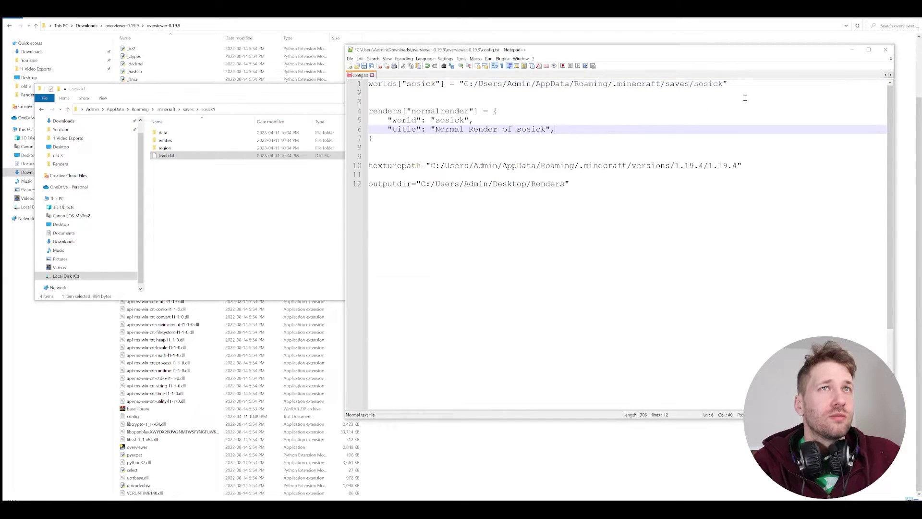
left_click_drag(723, 83, 462, 84)
key("ctrl+v")
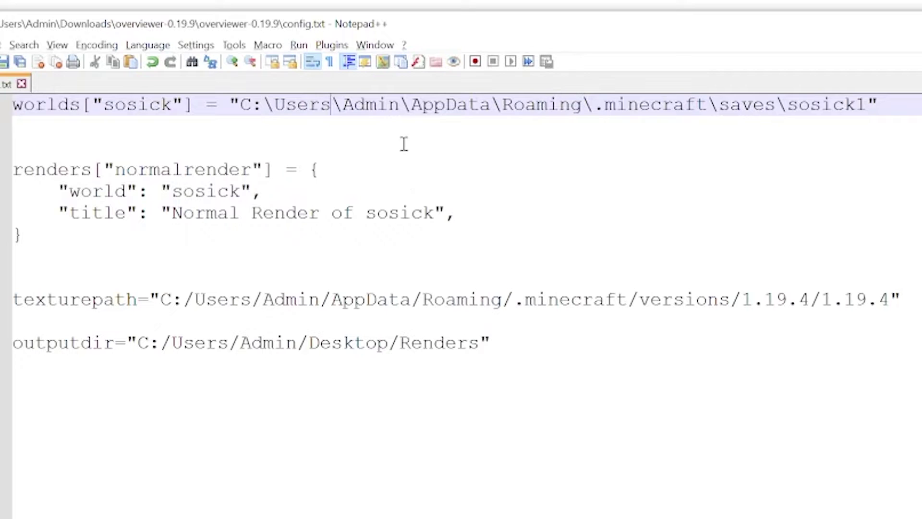
double_click(336, 104)
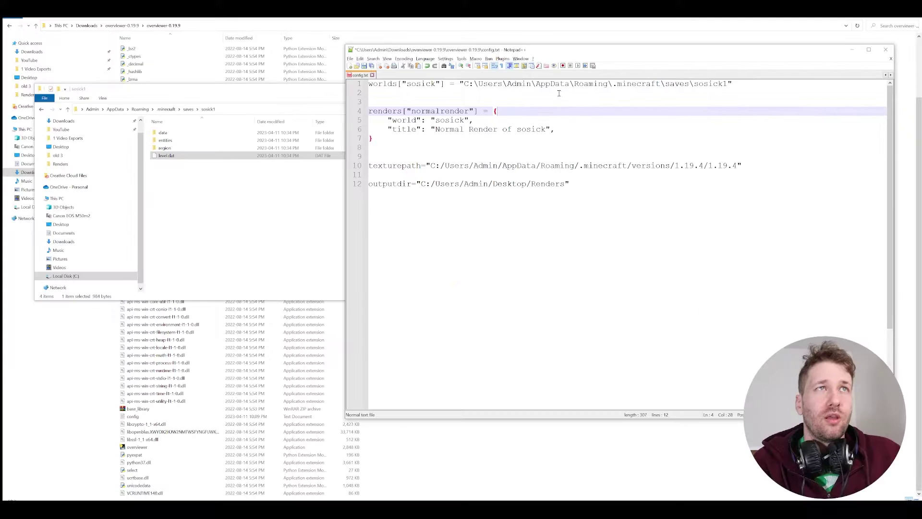
left_click(456, 104)
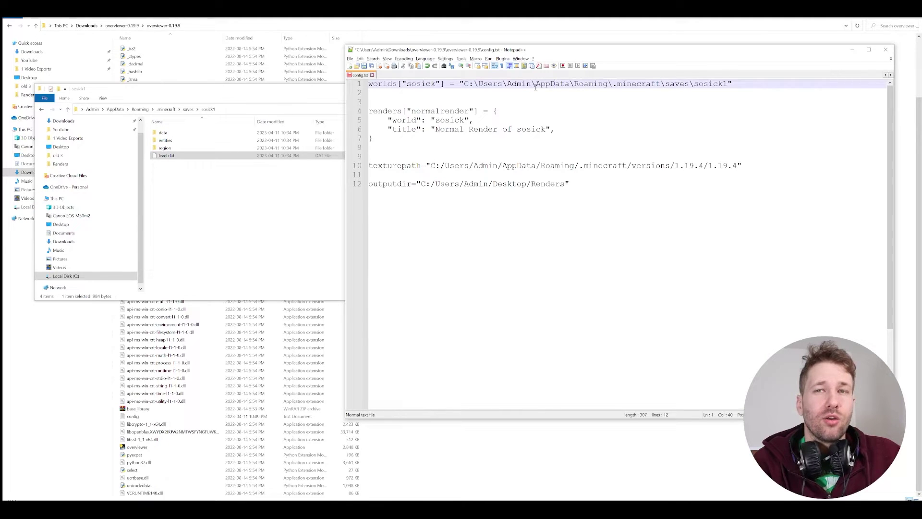
Step: Replace every backslash in config.txt with a forward slash using Replace All
double_click(535, 86)
key("ctrl+h")
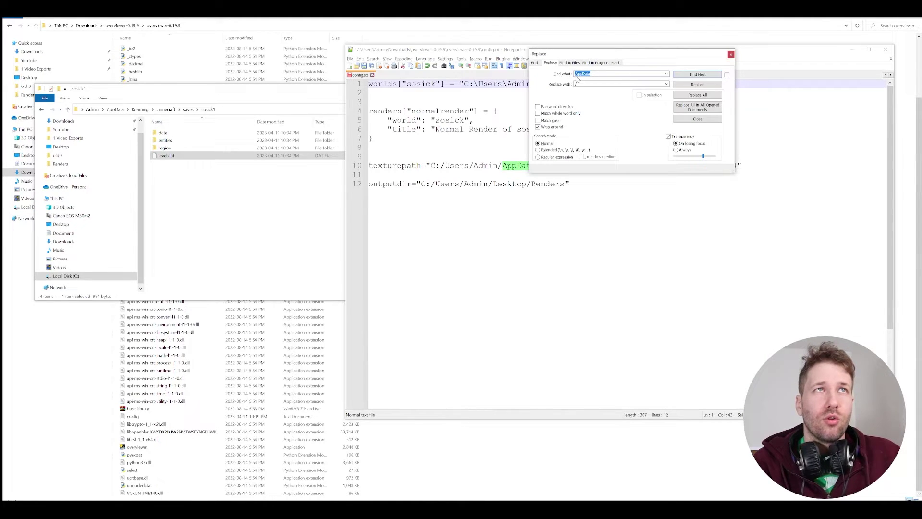
type("\\")
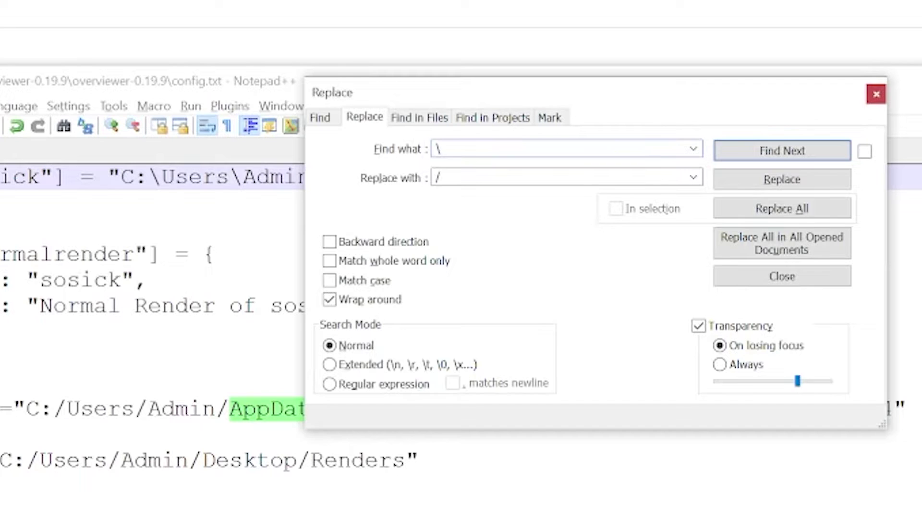
left_click(783, 210)
key("Escape")
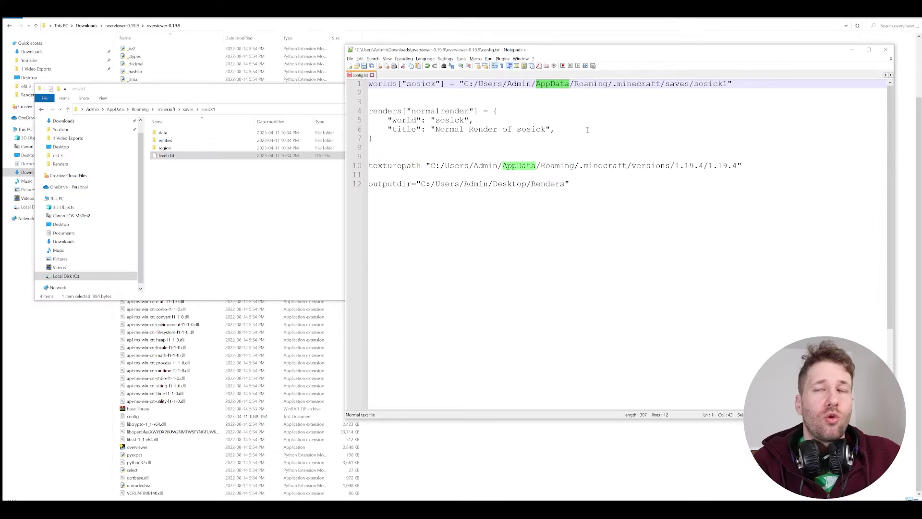
Step: Rename the world from sosick to sosick1 in the worlds entry on line 1 and the world value on line 5
double_click(412, 88)
left_click(224, 179, "shift")
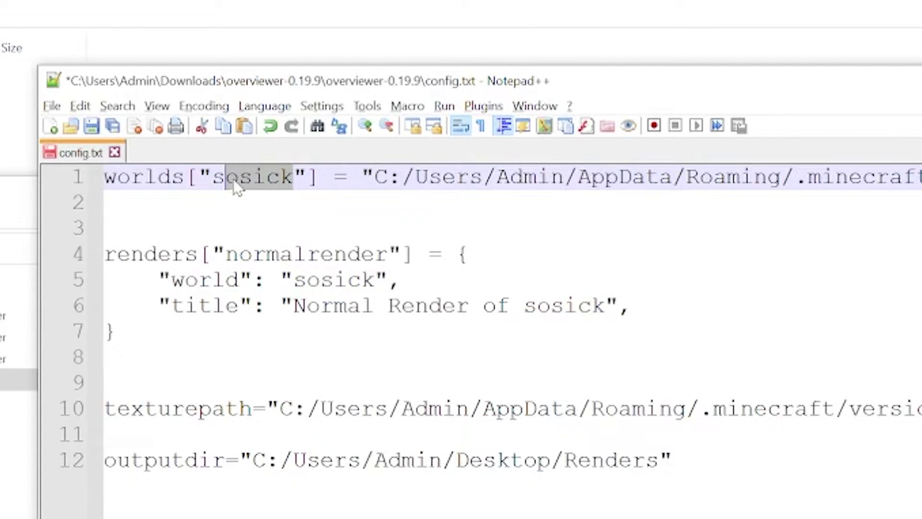
left_click(293, 178)
left_click(225, 179, "shift")
left_click(294, 182)
type("1")
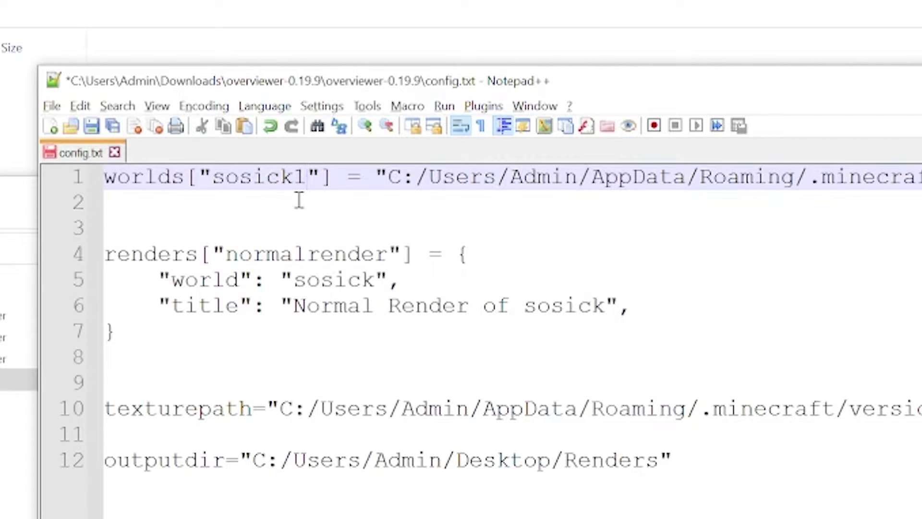
left_click(502, 254)
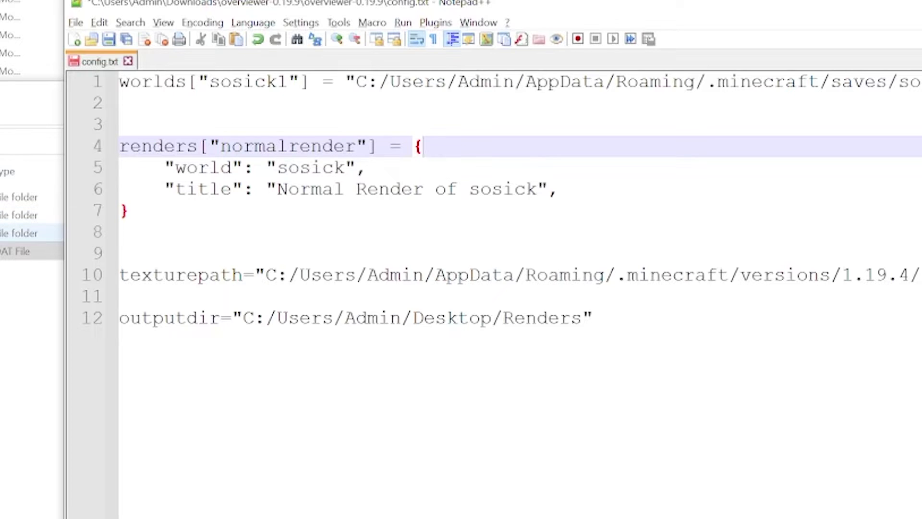
left_click(282, 175)
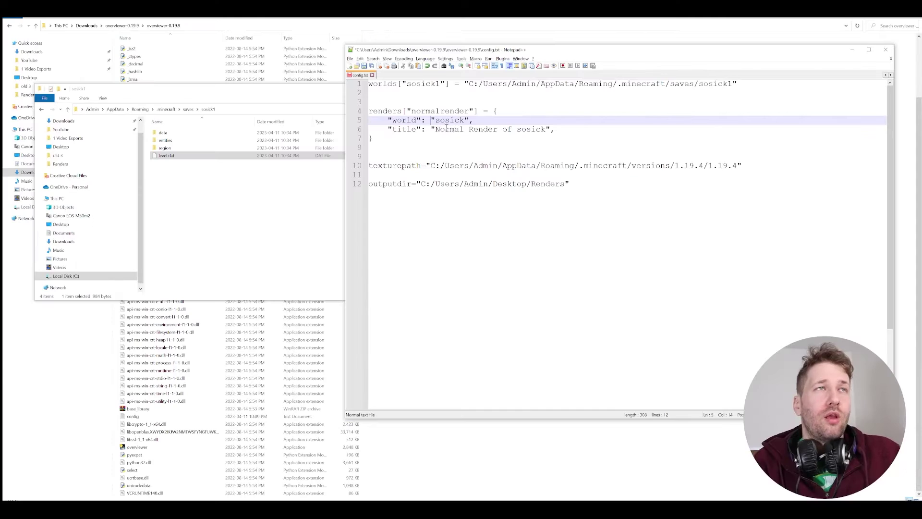
left_click(469, 120)
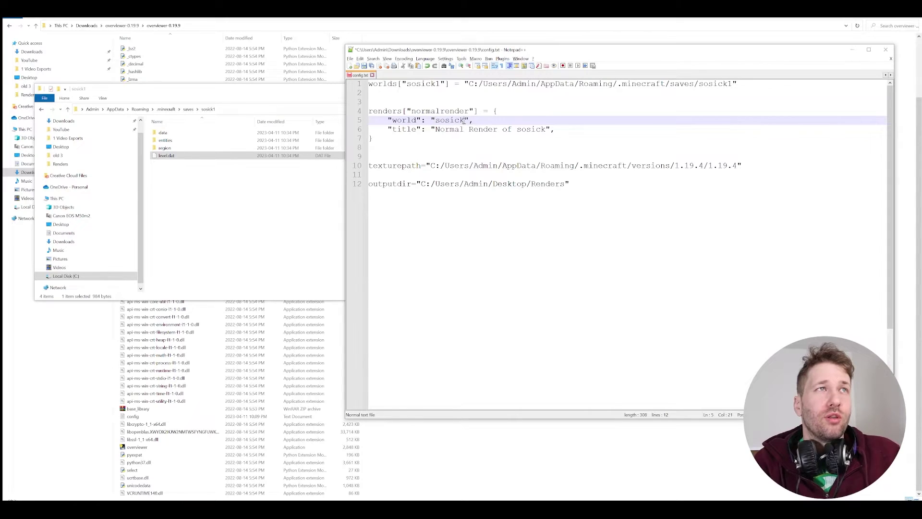
type("1")
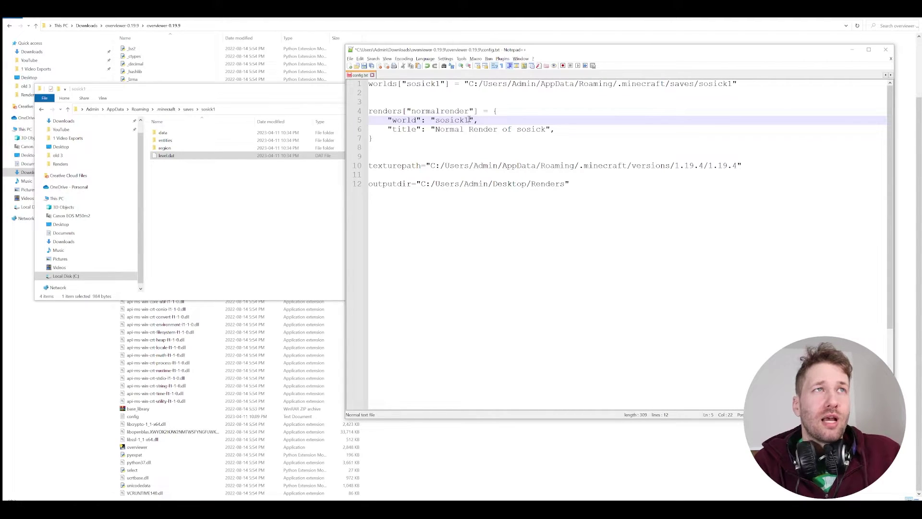
key("ctrl+shift+Left")
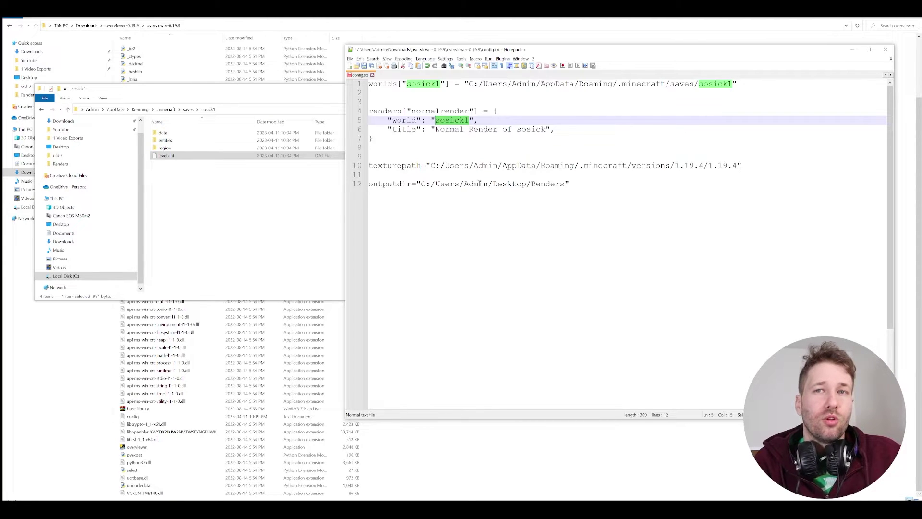
left_click(737, 165)
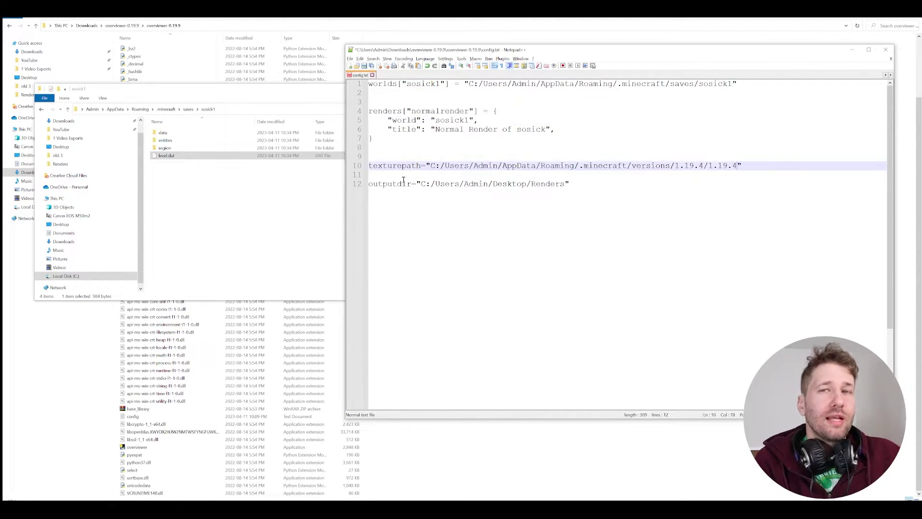